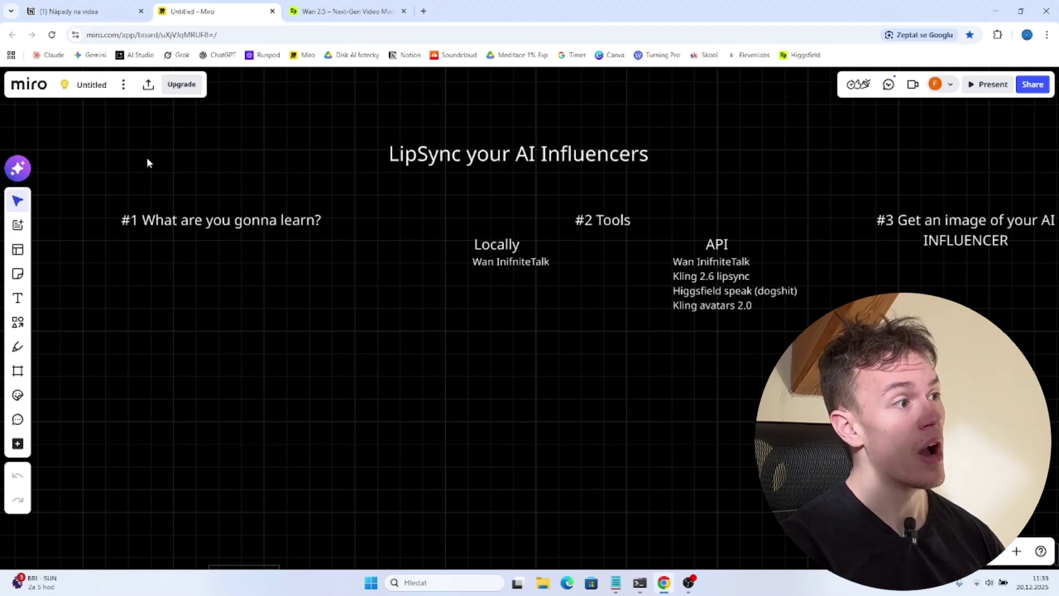
- Select and deselect the board's text blocks and the '#1 What are you gonna learn?' heading
left_click_drag(122, 140, 1048, 361)
left_click(104, 343)
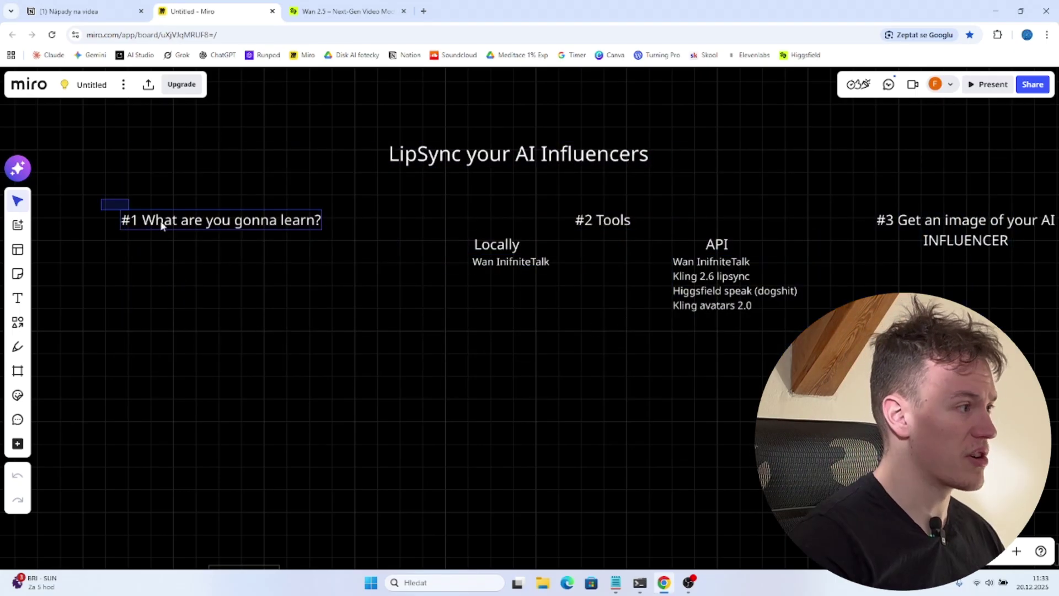
left_click(262, 225)
left_click(345, 302)
- Play the blonde woman's lip-synced example clip in Higgsfield, then return to Miro
left_click(326, 11)
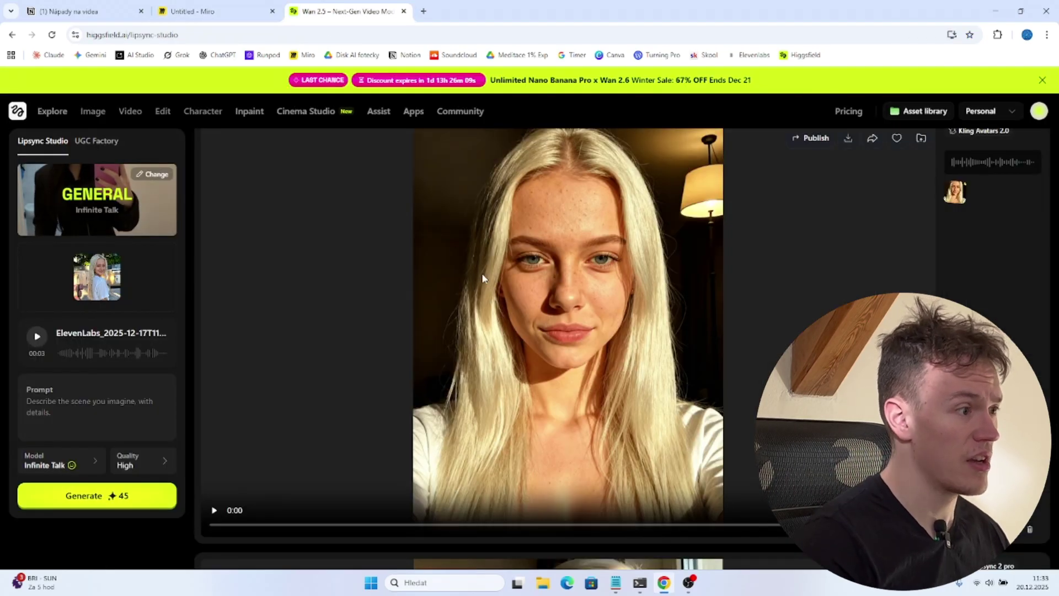
left_click(214, 511)
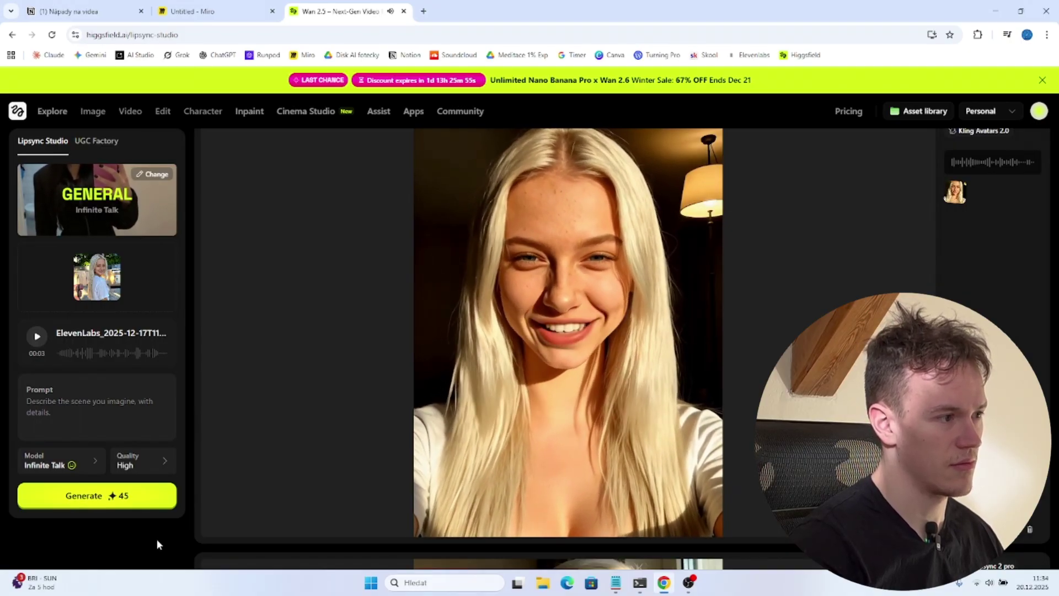
left_click(193, 4)
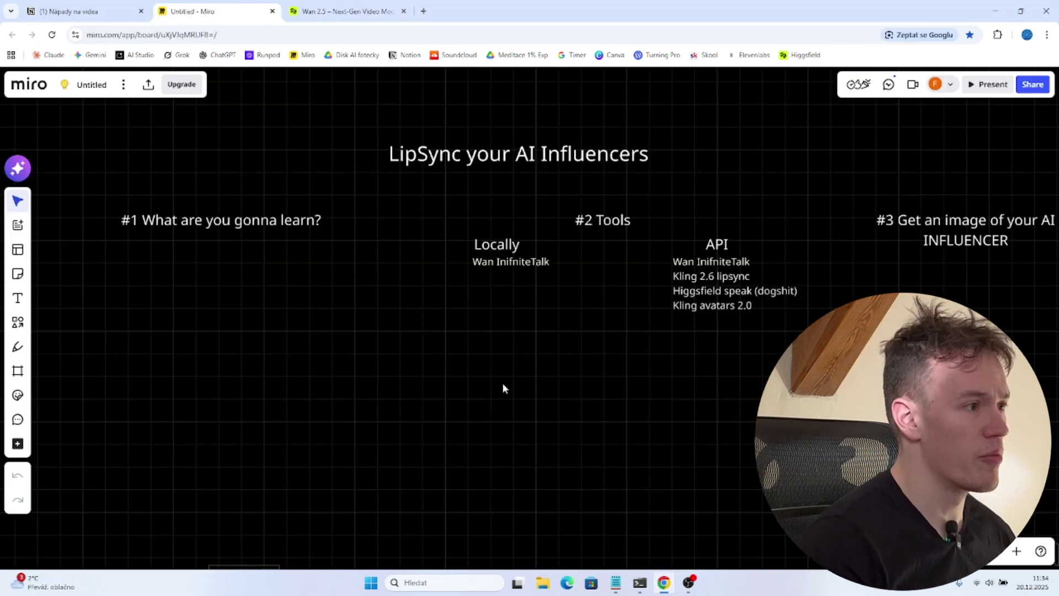
- Zoom into #2 Tools and highlight the 'LipSync your AI Influencers' title and the Locally items
scroll(513, 367, "up", 2)
scroll(352, 413, "right", 5)
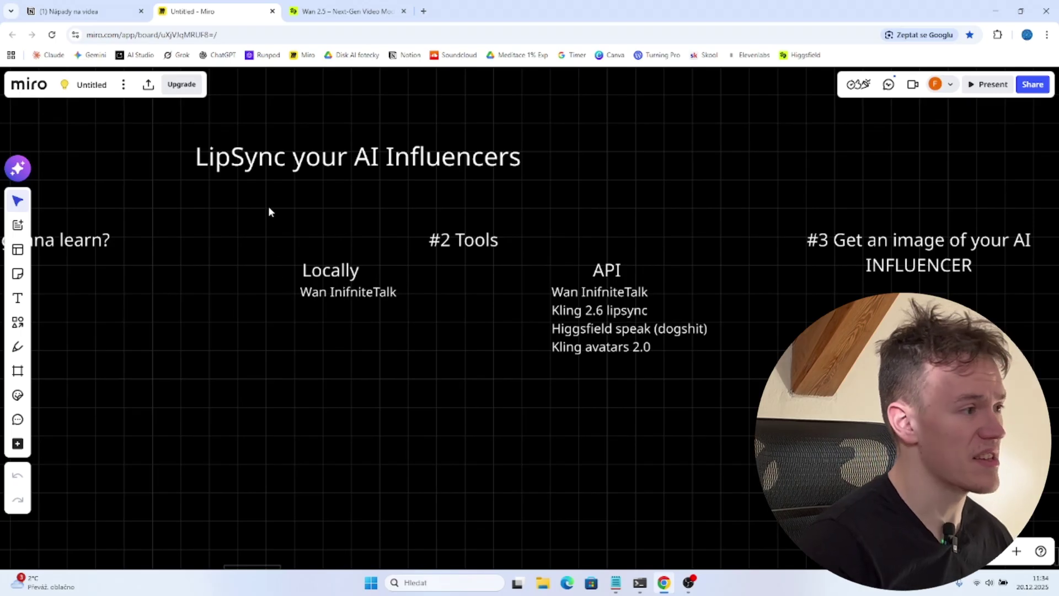
left_click_drag(269, 206, 719, 424)
left_click(720, 423)
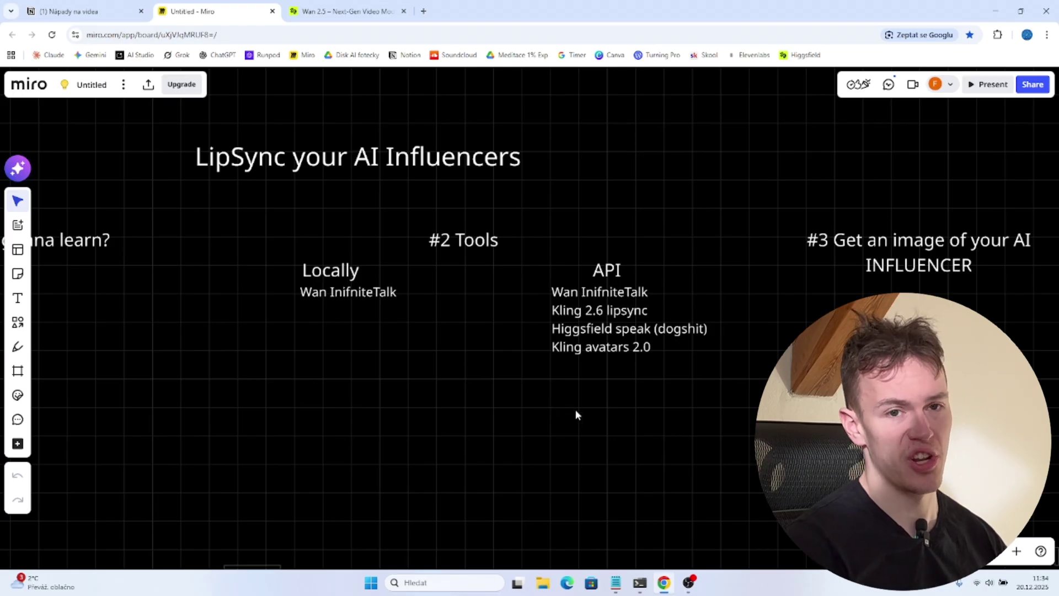
left_click_drag(158, 128, 290, 203)
left_click(322, 349)
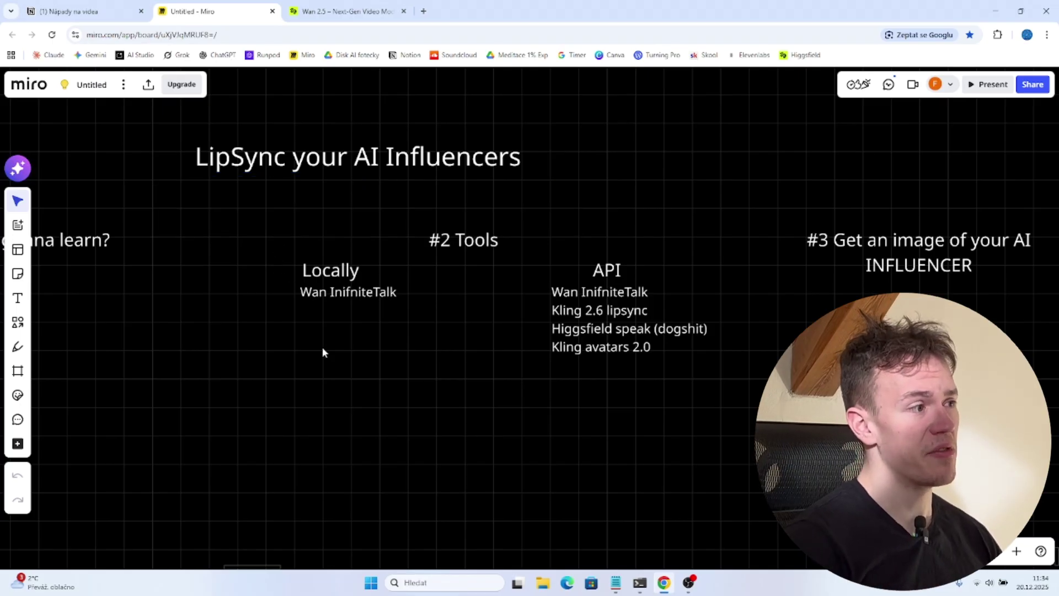
left_click_drag(259, 245, 293, 284)
left_click(325, 353)
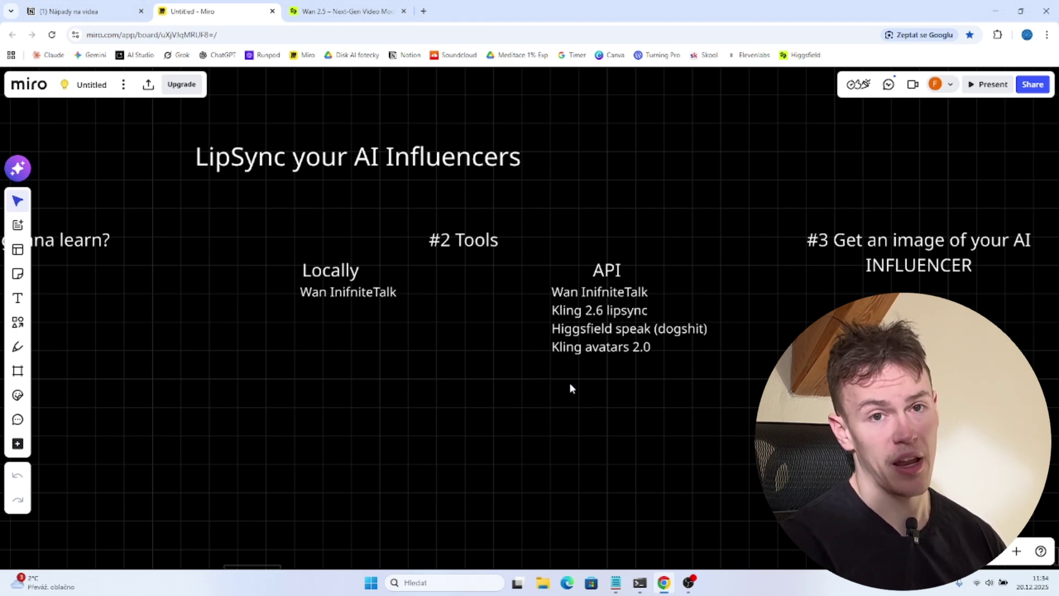
- Highlight the API tool list and whole #2 Tools section, then bring up Higgsfield's Lipsync Studio
left_click_drag(525, 378, 717, 257)
left_click(754, 356)
left_click_drag(717, 425, 519, 243)
left_click(723, 407)
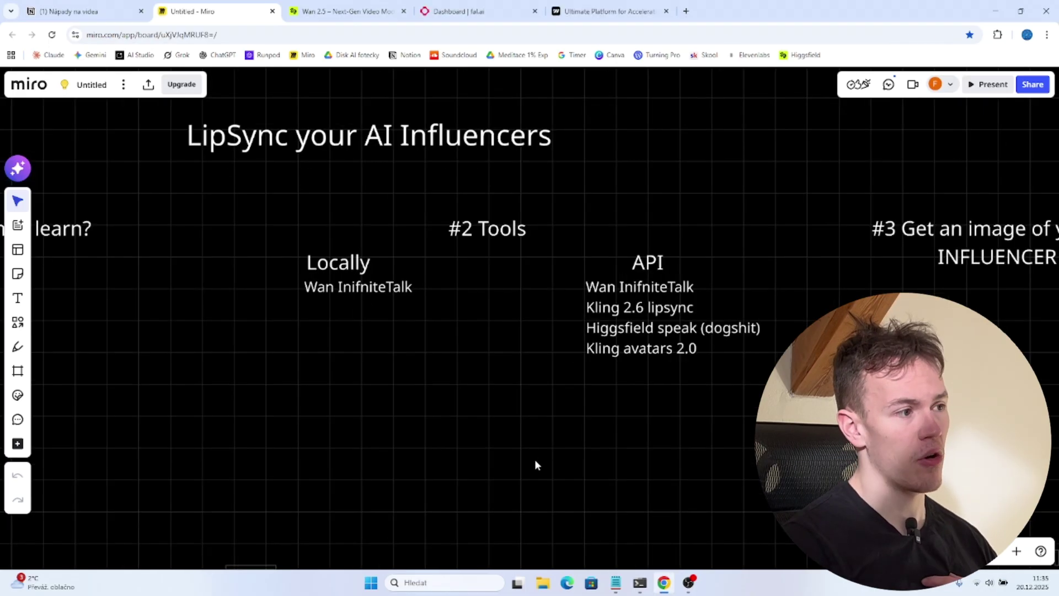
left_click_drag(535, 462, 778, 226)
key("Escape")
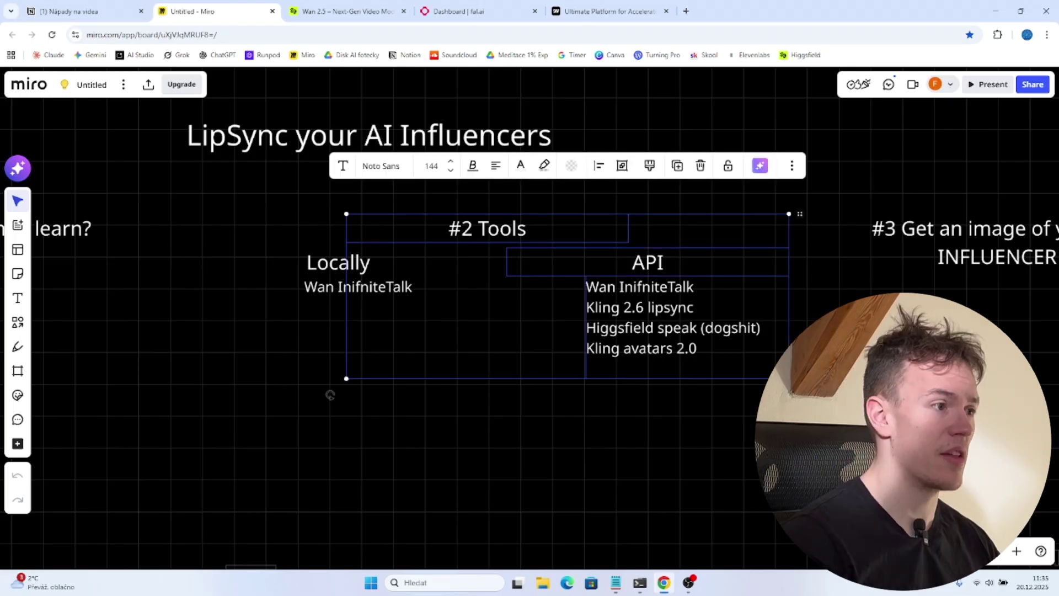
left_click_drag(812, 416, 585, 236)
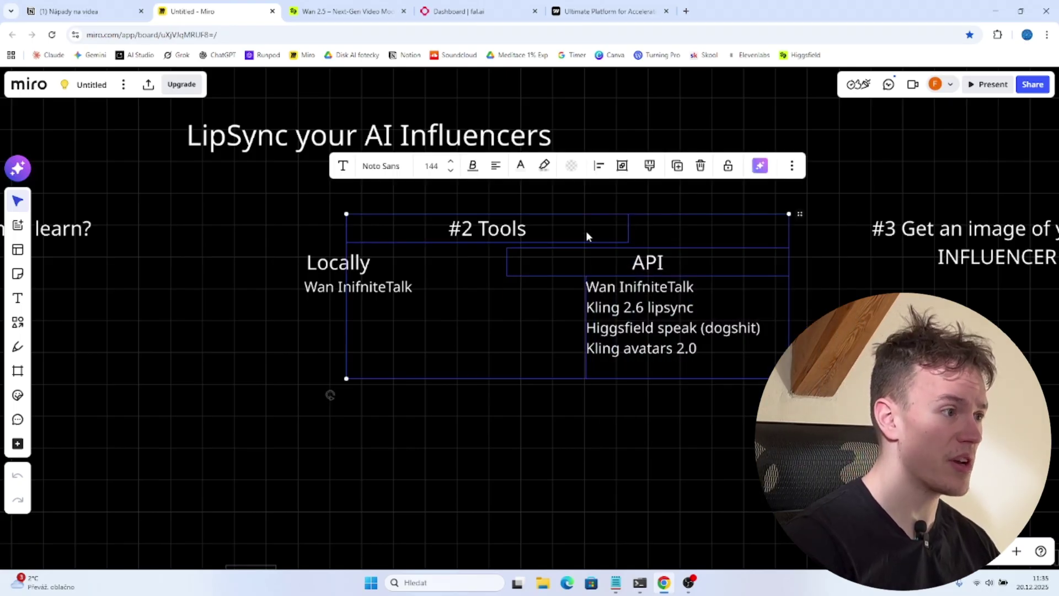
left_click(337, 11)
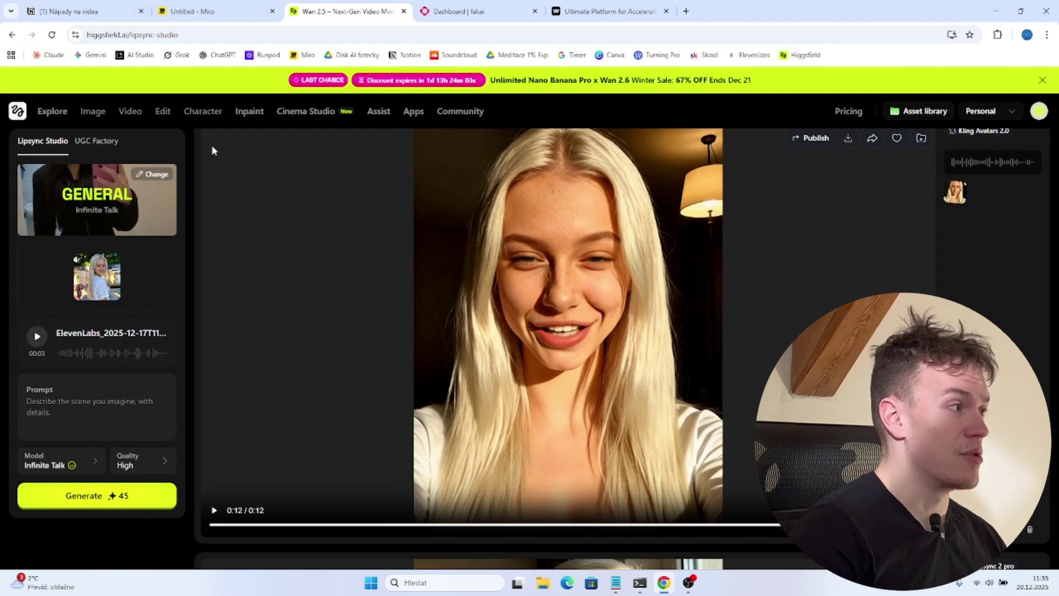
- Look over the fal.ai dashboard and the WaveSpeedAI home page
left_click(430, 8)
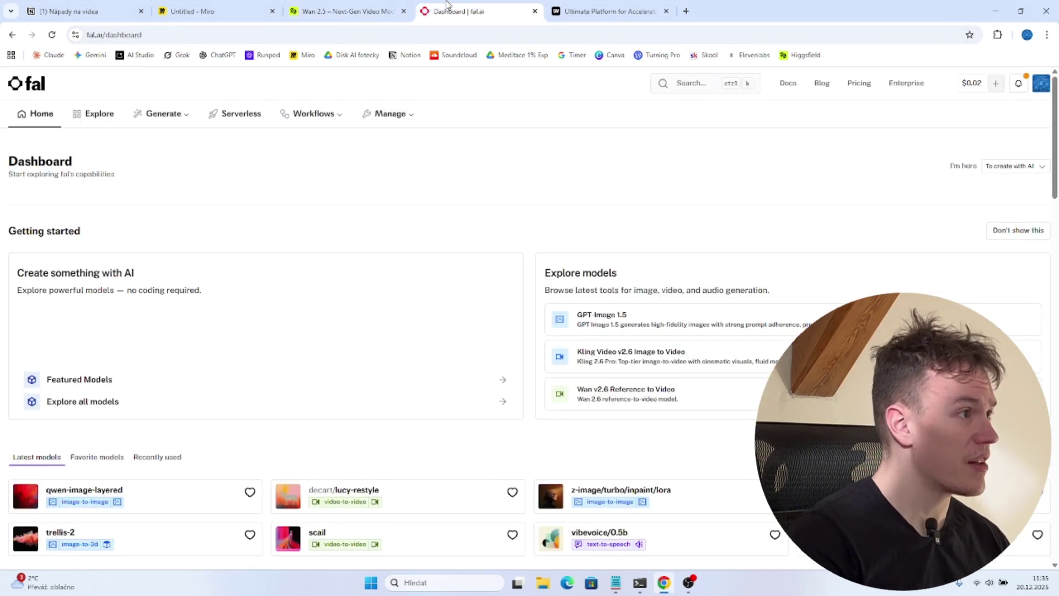
left_click(617, 34)
left_click(625, 7)
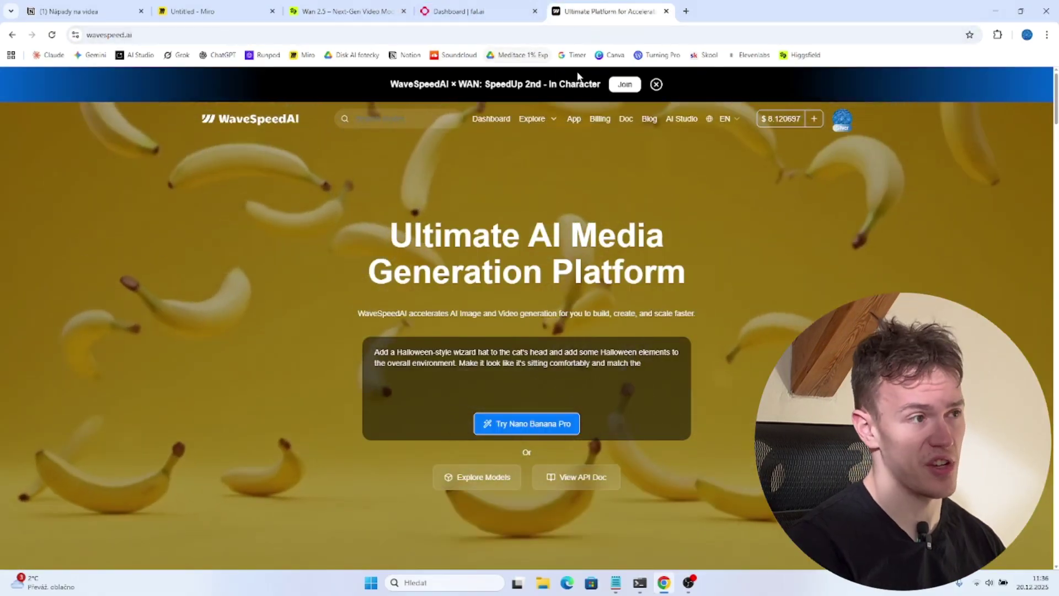
- Back in Miro, select the '#3 Get an image' heading
key("ctrl+2")
left_click_drag(499, 148, 889, 337)
key("Escape")
left_click_drag(856, 306, 524, 172)
- Pan right and select the '#3 Get an image of your AI INFLUENCER' heading
left_click(523, 198)
scroll(616, 269, "right", 5)
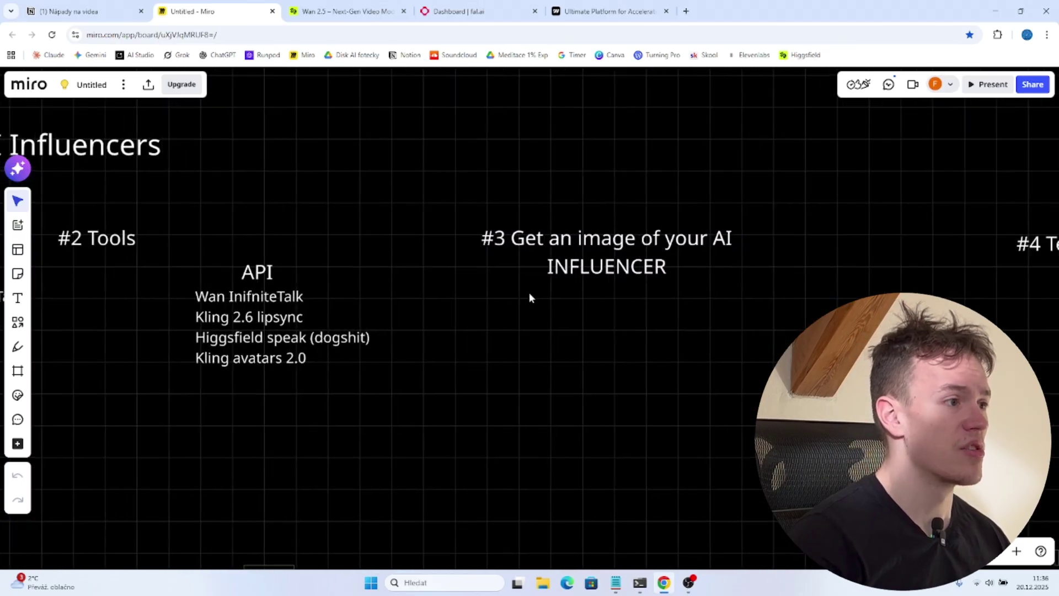
left_click_drag(375, 191, 734, 323)
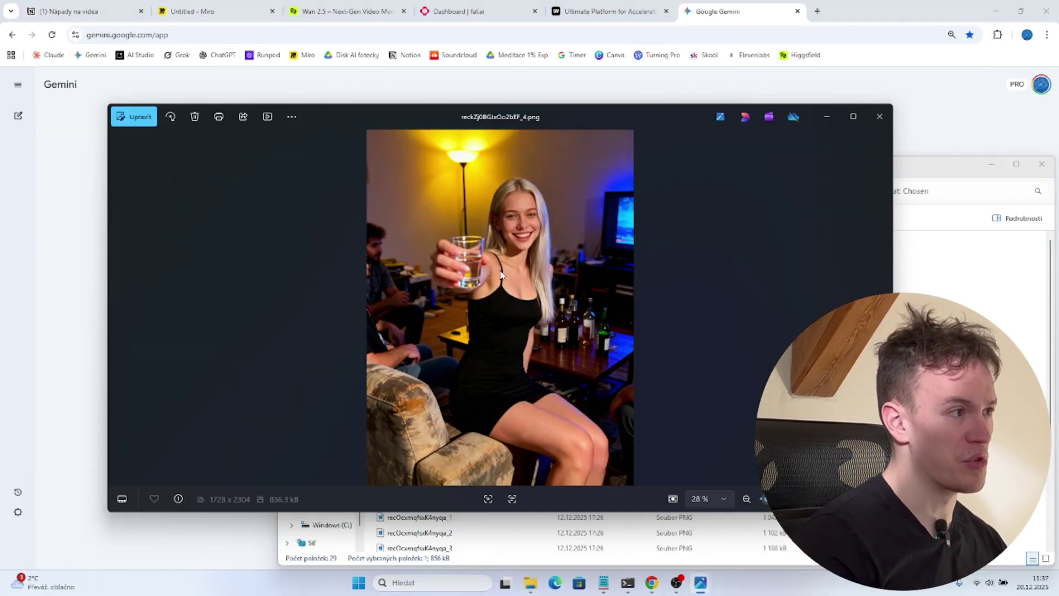
- Drag the blonde woman's party photo from the chosen-images folder into Gemini's prompt box
left_click(761, 87)
key("alt+Tab")
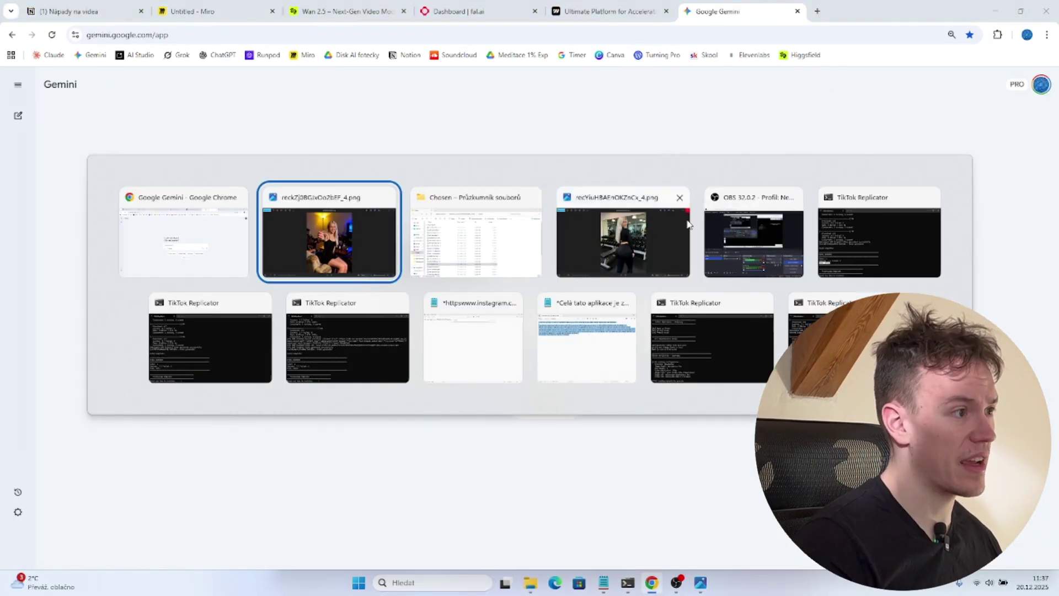
key("Tab")
left_click_drag(574, 180, 802, 135)
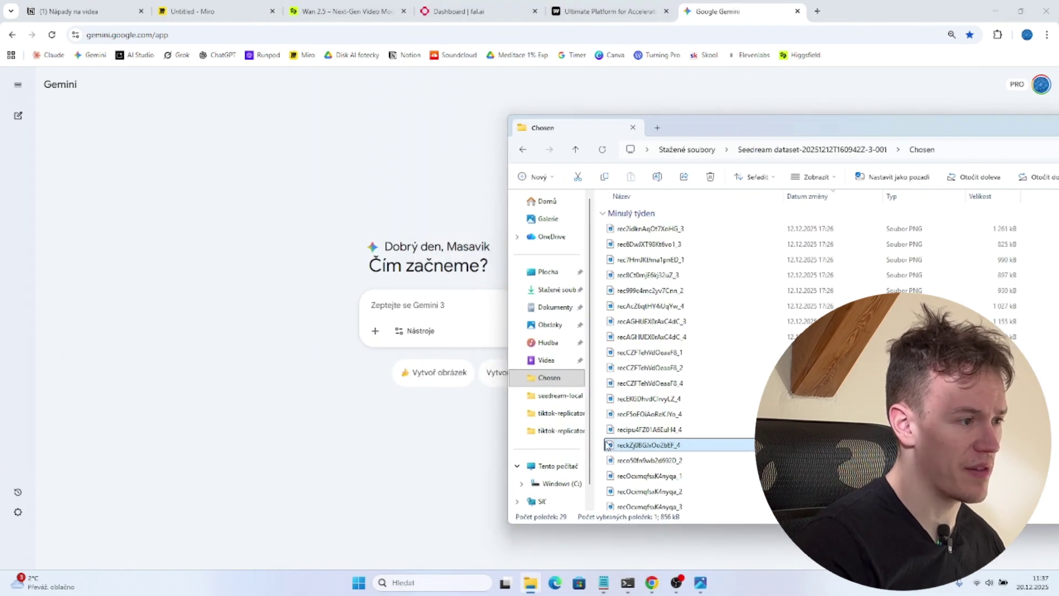
left_click_drag(648, 445, 445, 323)
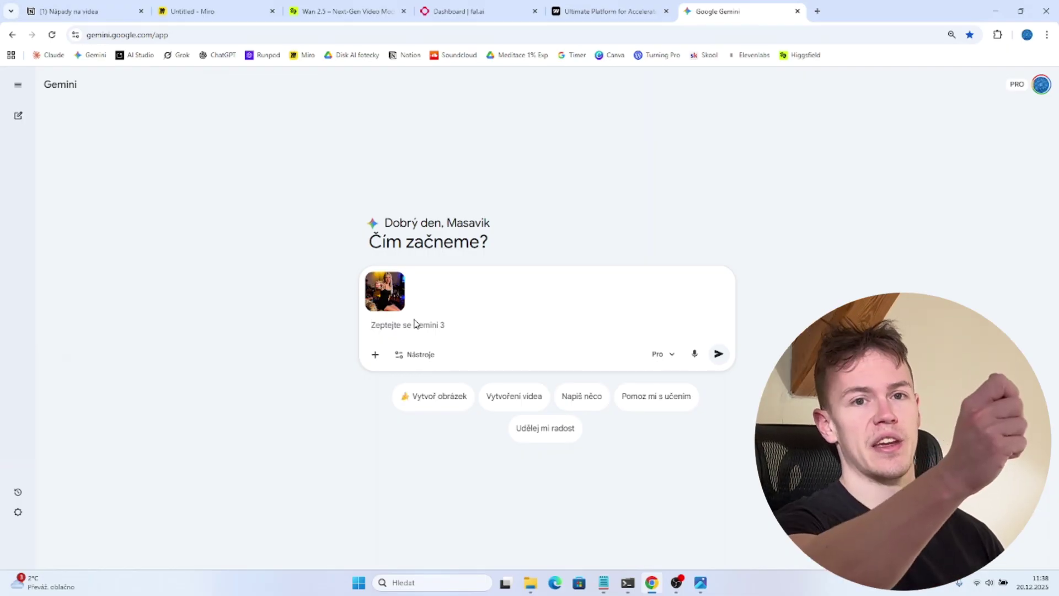
- Paste the red-hoodie gaming-chair close-up prompt, review its phrases, and submit it
type("Create an image of this woman sitting on a gaming chair in her room. She is wearing a red hoodie. Her hair is tied into high ponytail. The image is authentic and realistic, taken on an amateur cellphone. The image is a closeup so only her head and chest is visible. She has a neutral expression")
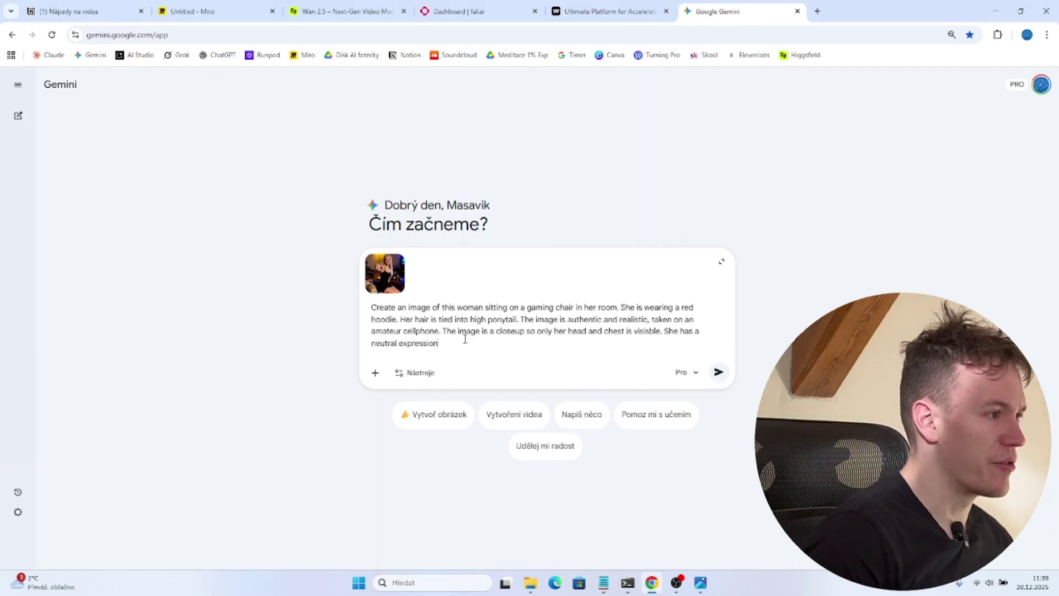
left_click_drag(376, 307, 450, 321)
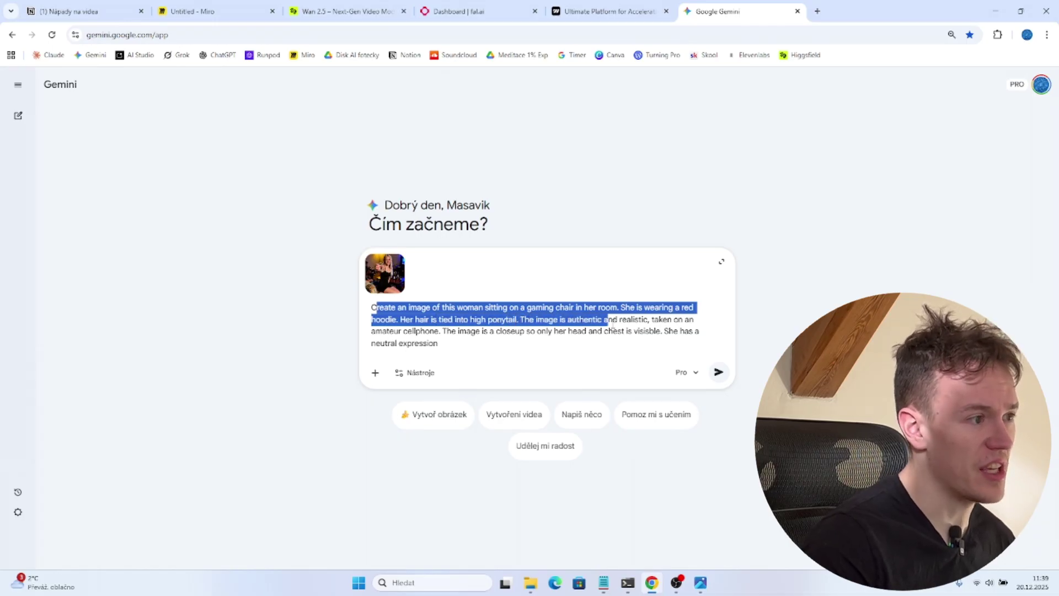
left_click_drag(674, 320, 439, 331)
left_click(456, 335)
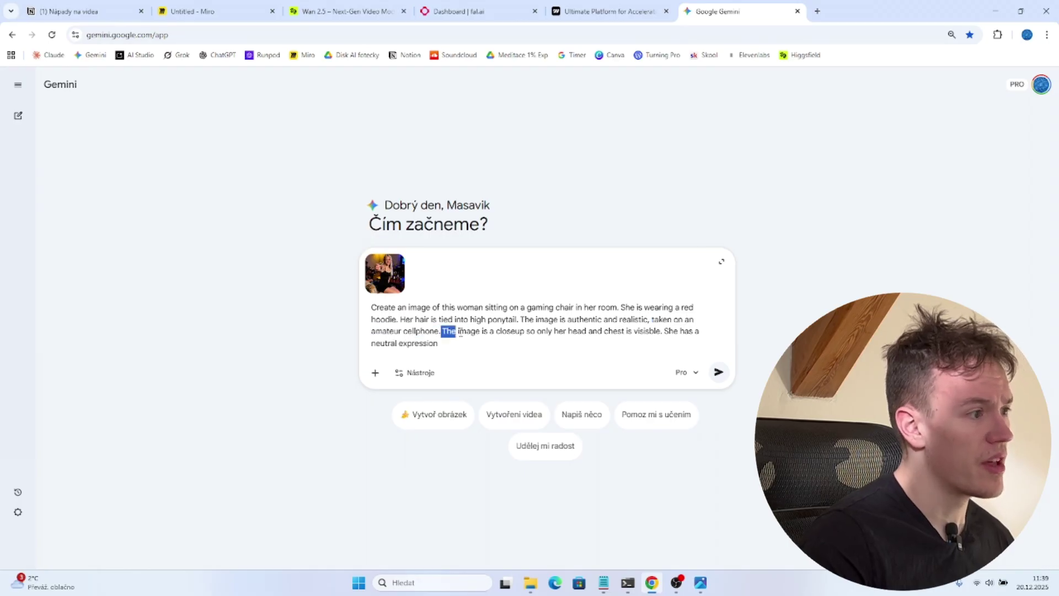
left_click_drag(518, 335, 667, 339)
left_click(665, 340)
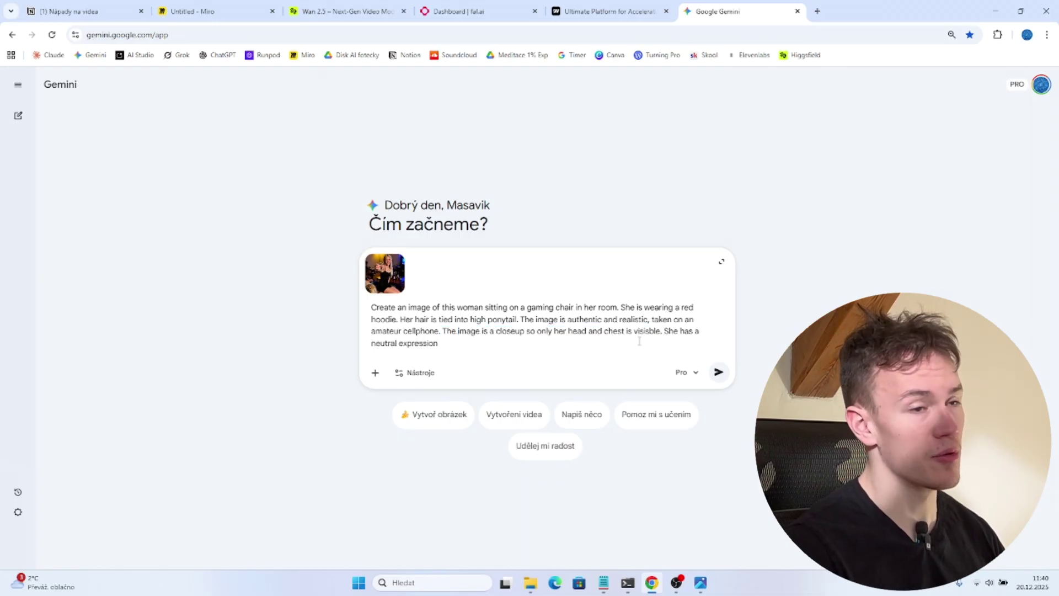
key("Return")
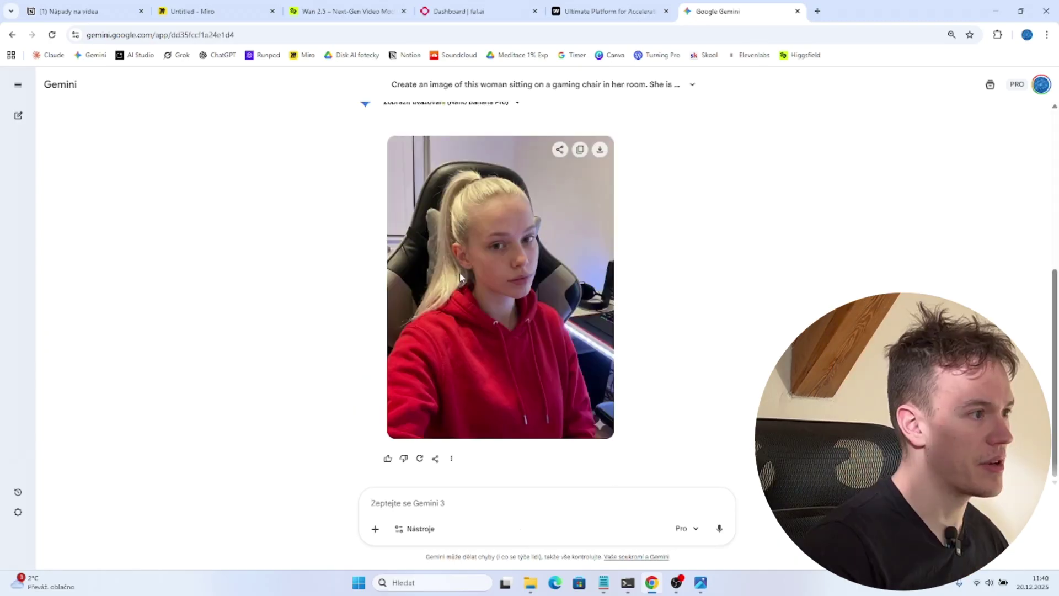
- View the generated red-hoodie image full size and download it at full size
left_click(459, 272)
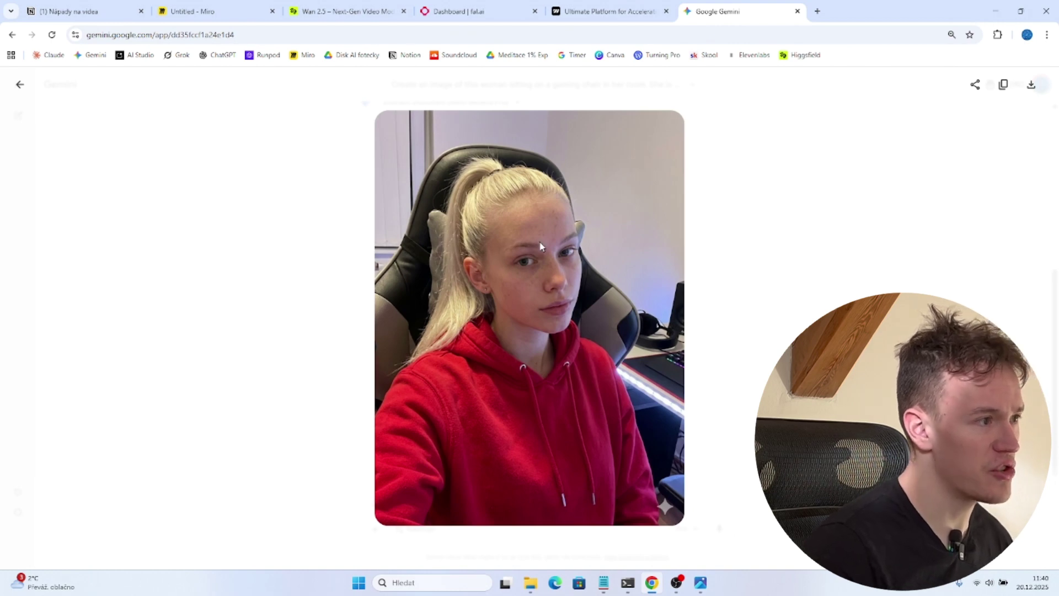
left_click(771, 269)
mouse_move(577, 210)
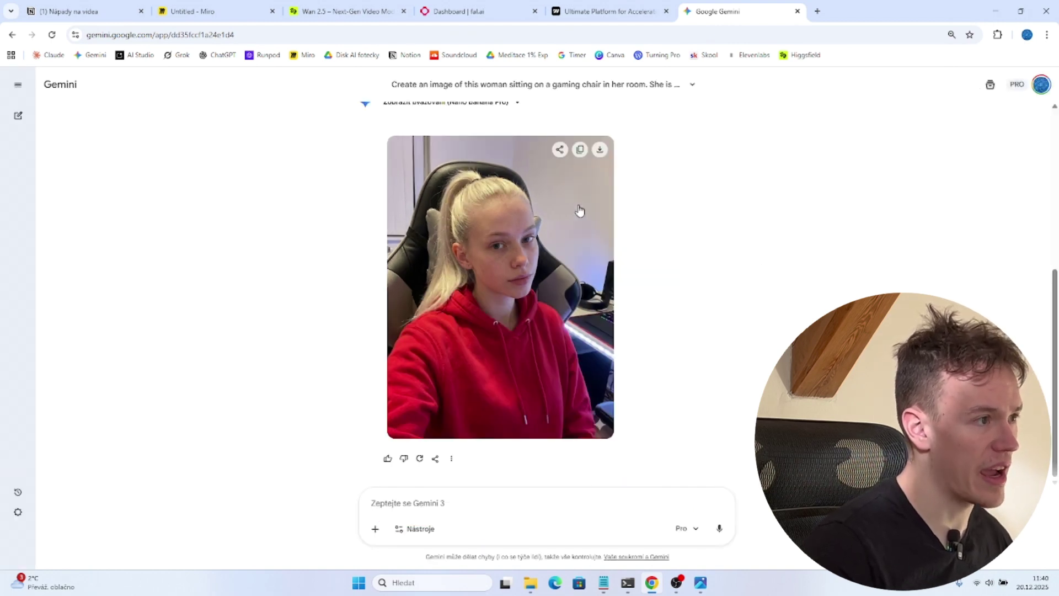
left_click(601, 155)
- In Miro, select the #3 image heading and pan right toward the next section
key("ctrl+2")
left_click_drag(296, 168, 590, 312)
scroll(544, 313, "right", 3)
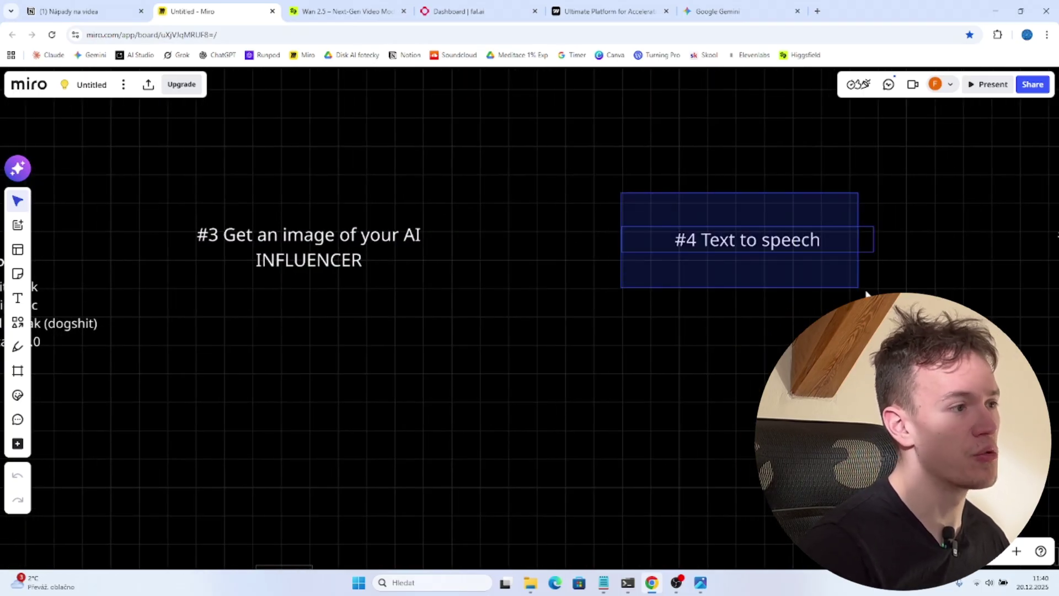
- Select the '#4 Text to speech' heading and open ElevenLabs' Voice Library in a new tab
left_click_drag(872, 292, 886, 300)
left_click(684, 315)
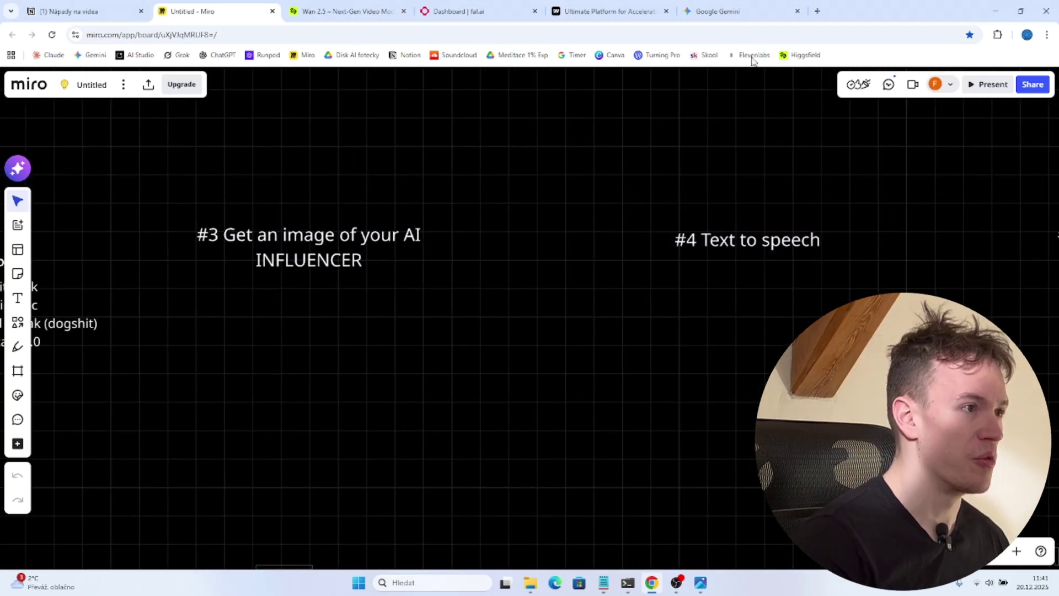
left_click(752, 54)
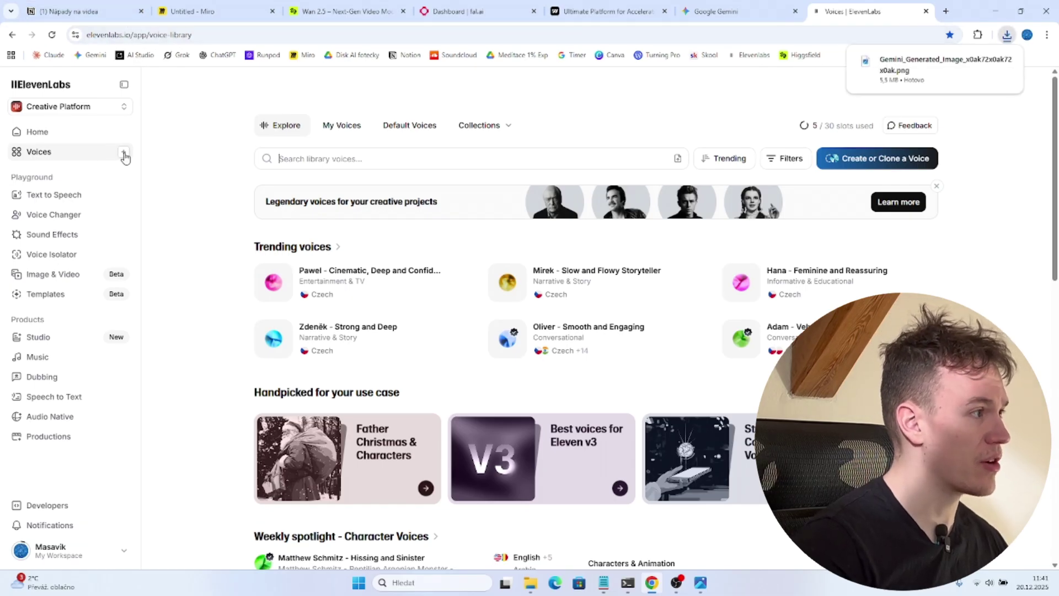
- Go to ElevenLabs Text to Speech and choose the sdfjkldfjkl voice
left_click(124, 155)
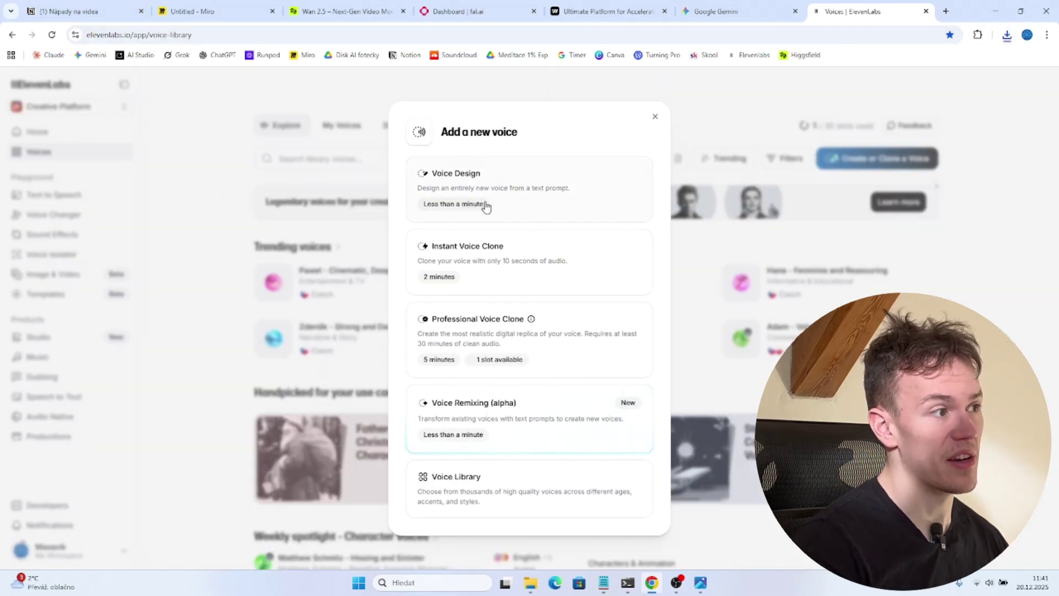
left_click(270, 175)
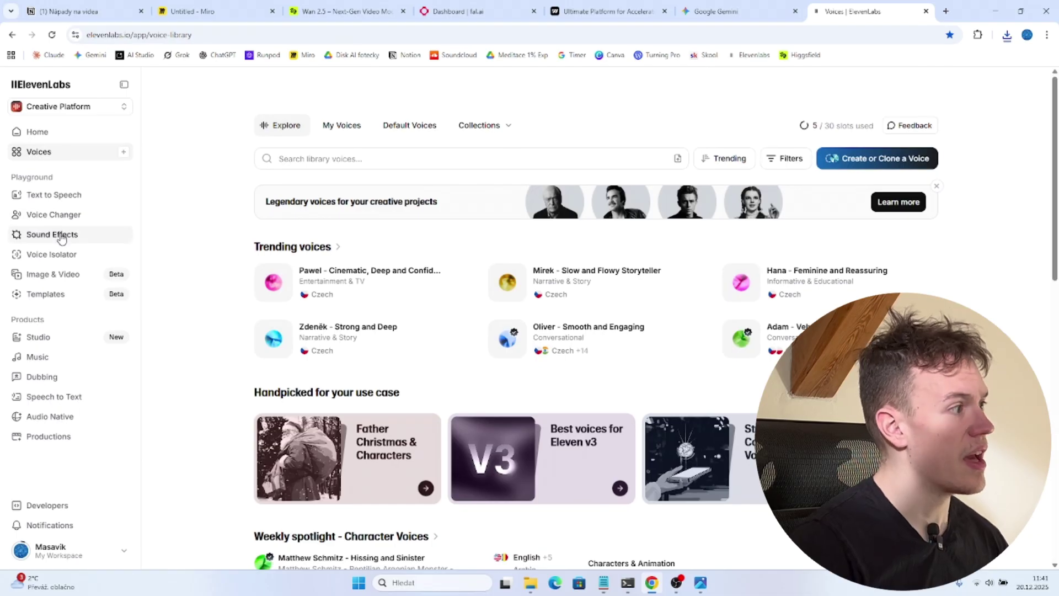
left_click(70, 199)
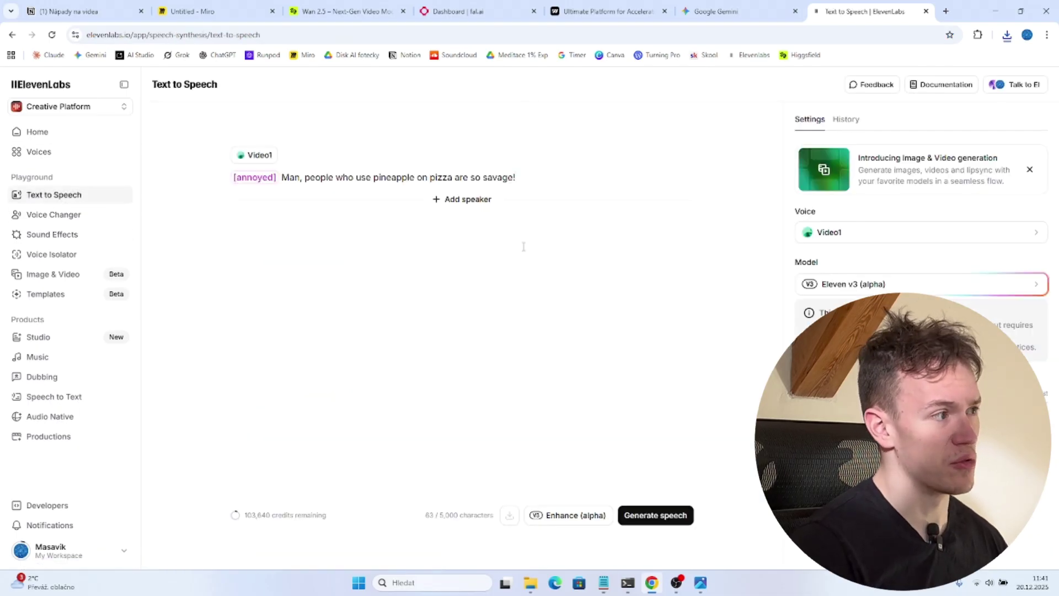
left_click(842, 235)
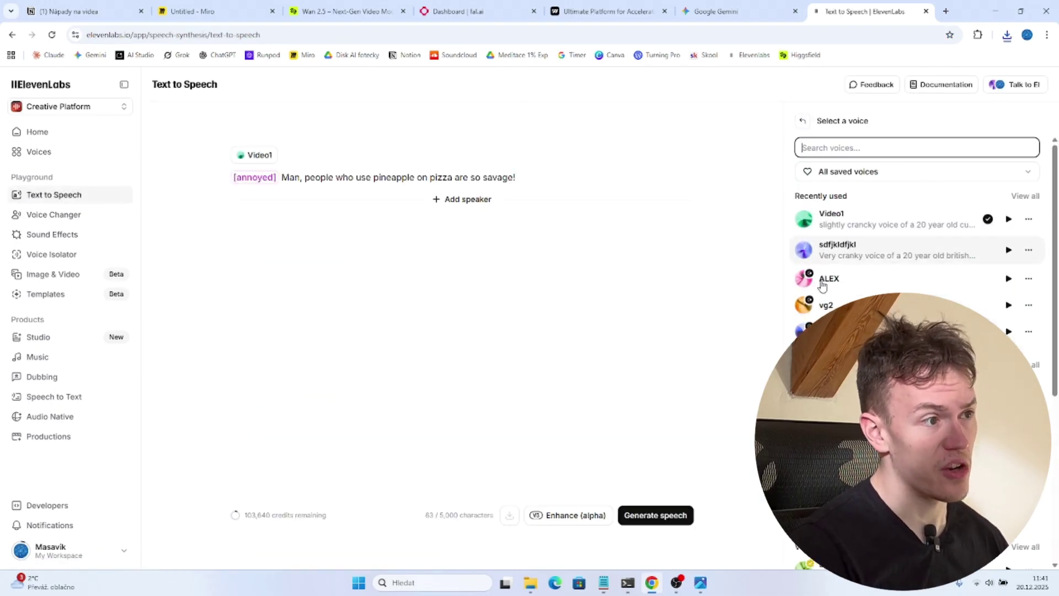
left_click(847, 243)
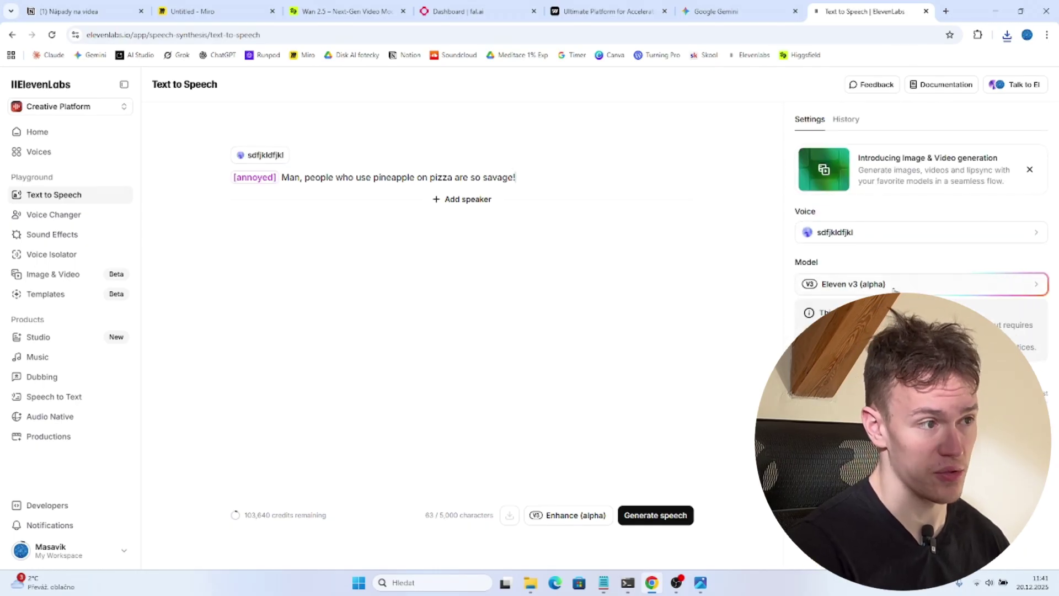
- Replace the script with the gift-for-you stream text, enhance it with emotion tags, and generate speech
key("ctrl+a")
type("Guys I have a gift for you. If you join my stream right now, I am gonna give you a special surprise that i only give to my most loyal customers")
left_click_drag(411, 192, 232, 181)
left_click(377, 190)
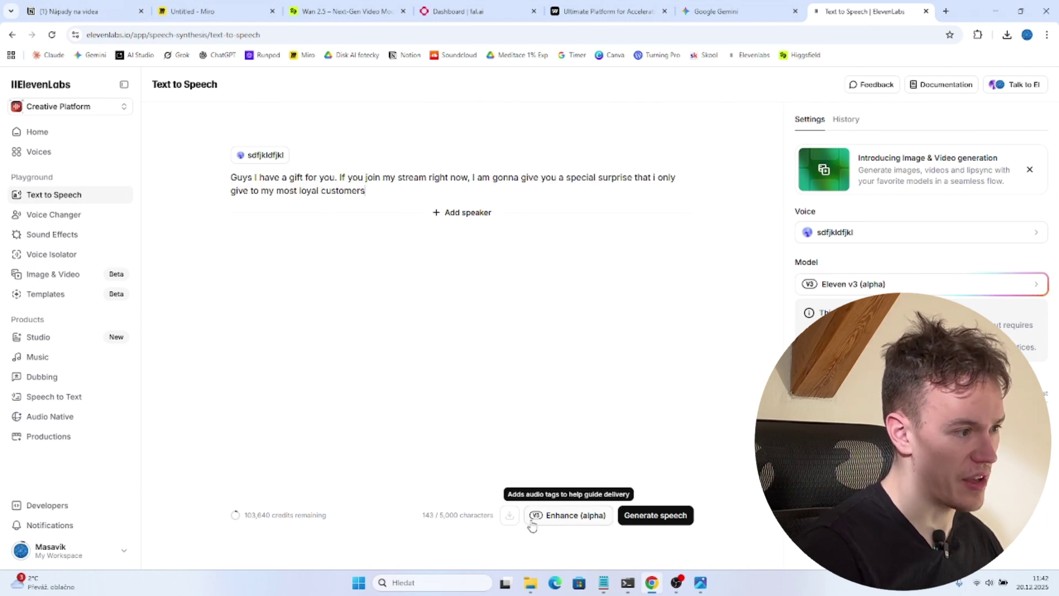
left_click(568, 518)
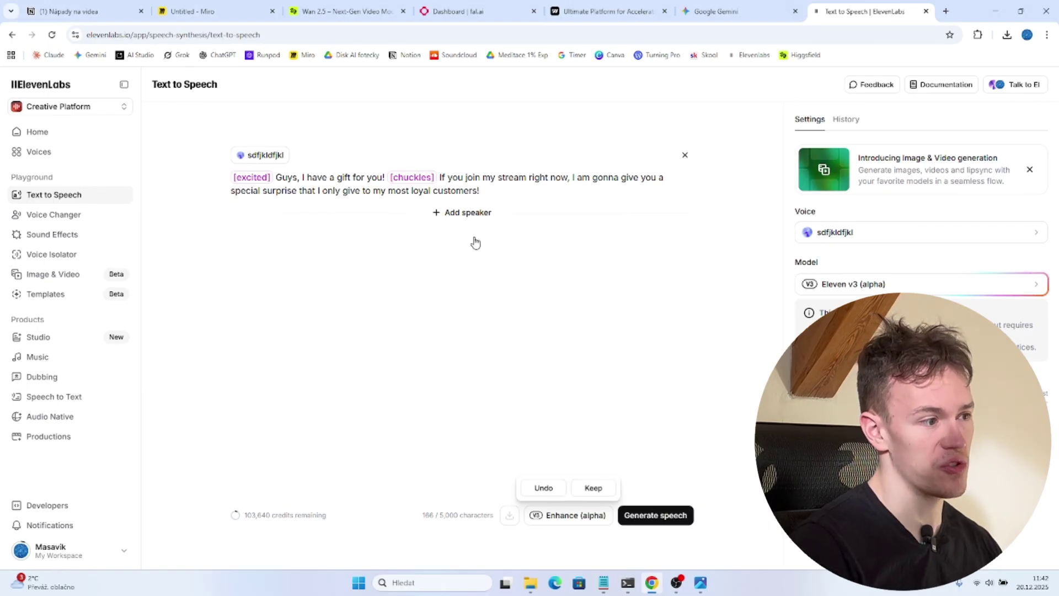
left_click(666, 517)
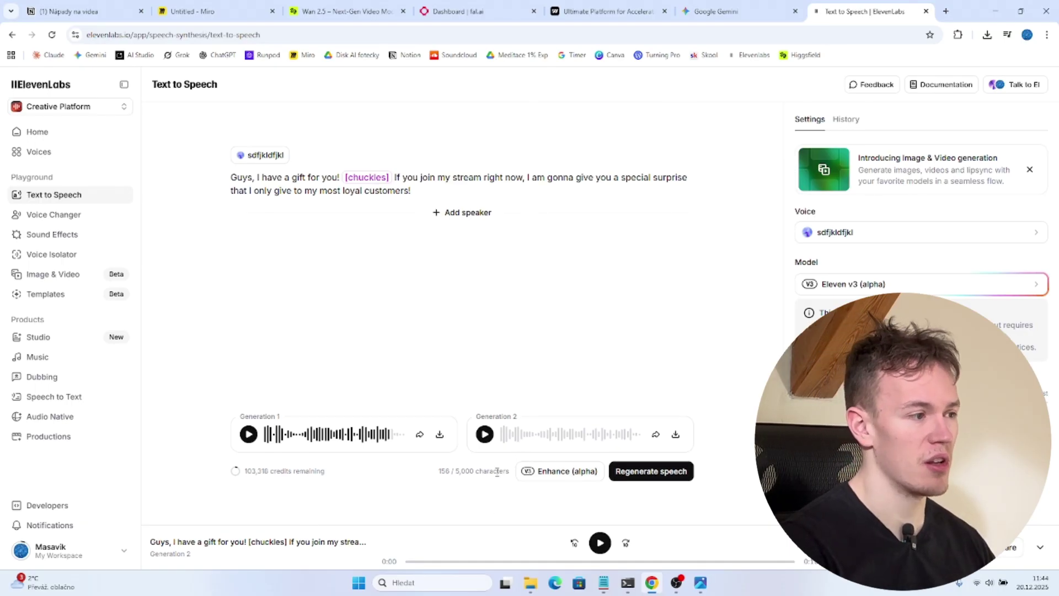
- Play Generation 2 and download it as an MP3
left_click(485, 434)
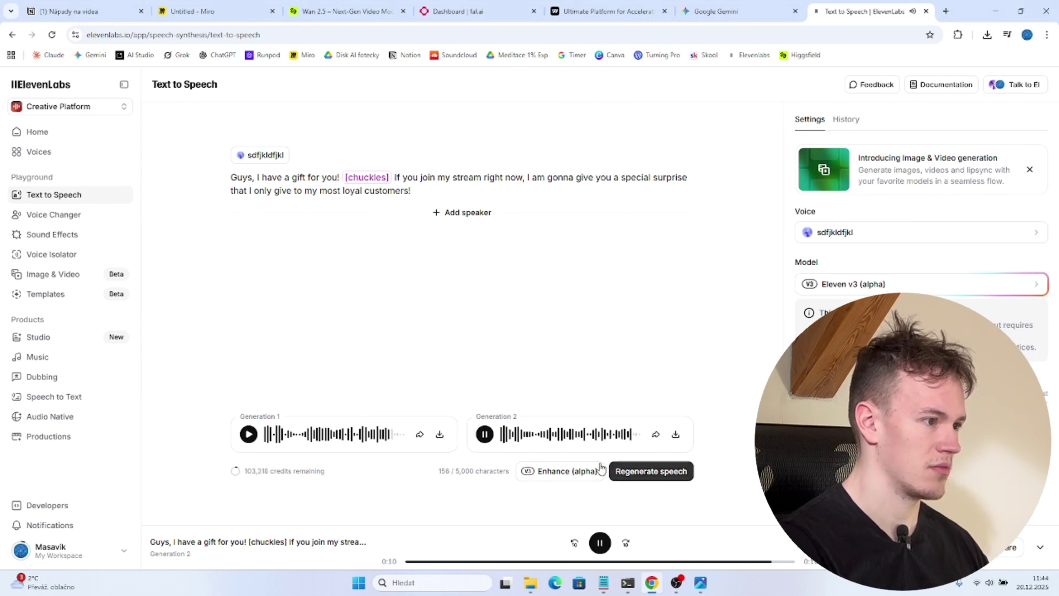
left_click(674, 436)
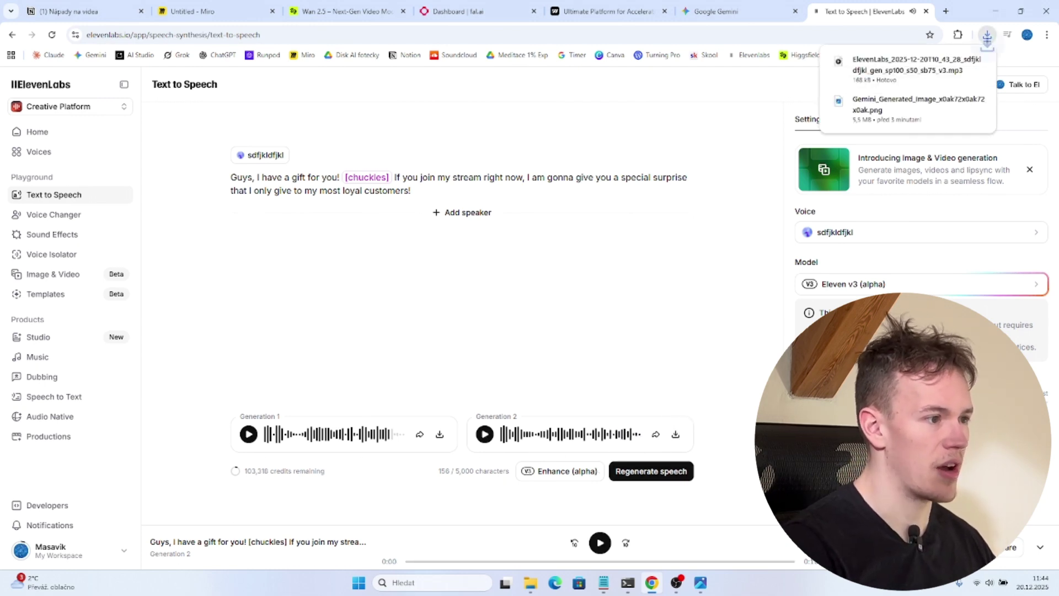
key("ctrl+shift+Tab")
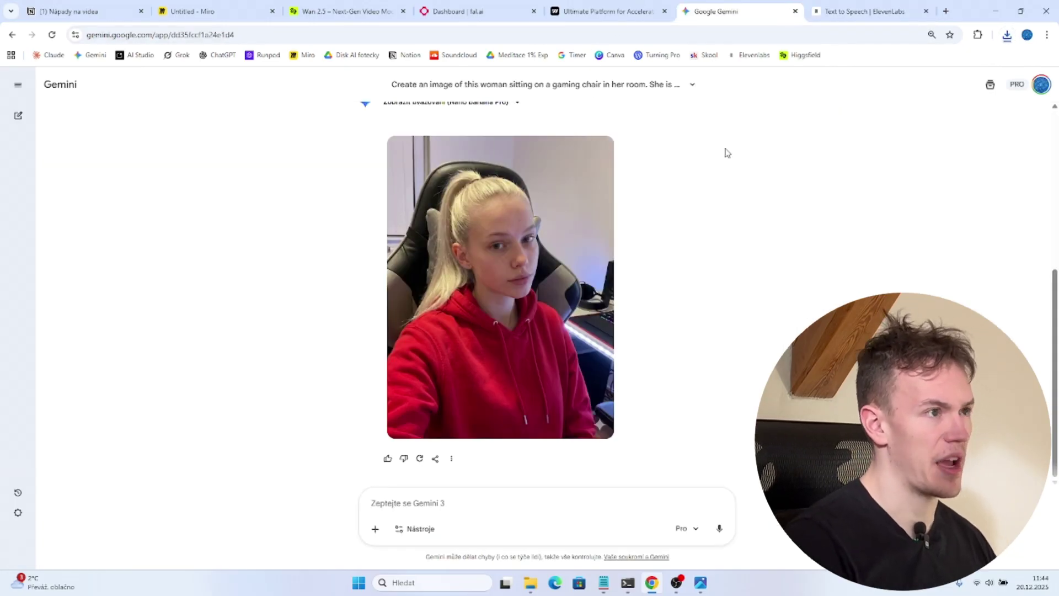
left_click(827, 12)
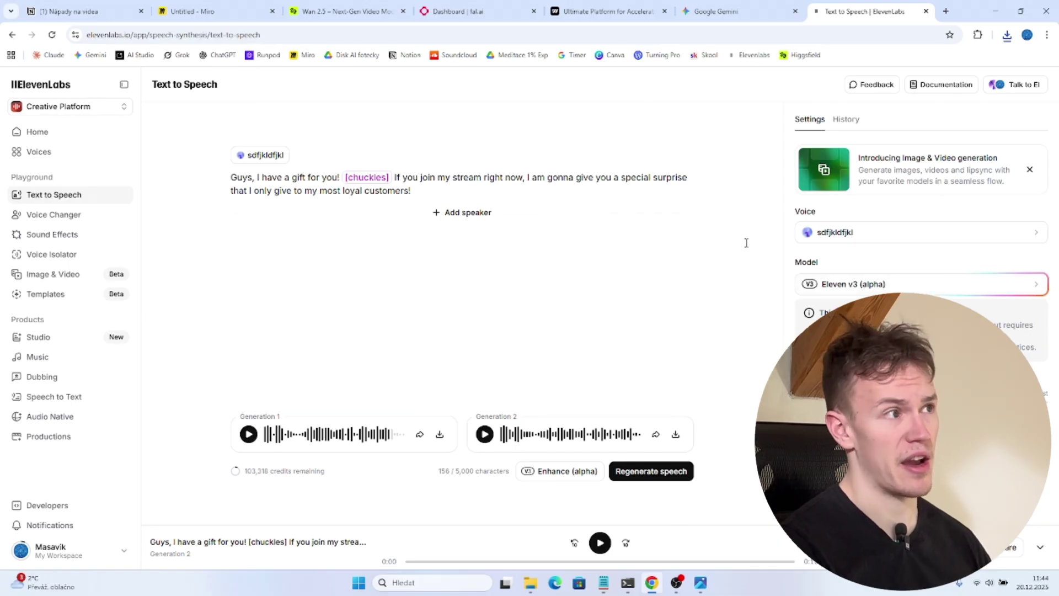
- In Higgsfield Lipsync Studio, set the model to Kling Avatars 2.0
left_click(331, 11)
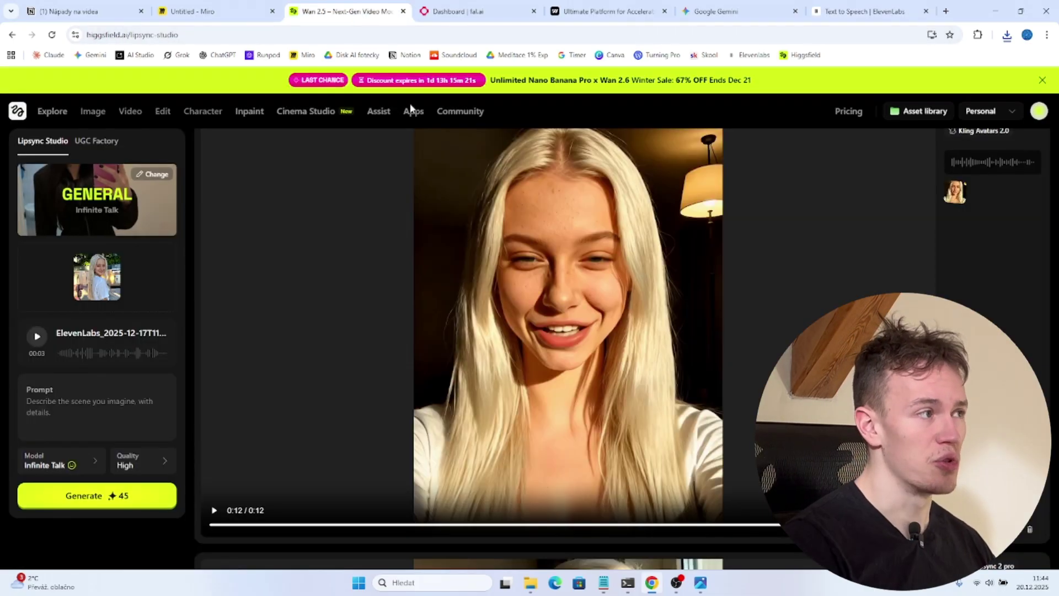
scroll(518, 353, "down", 8)
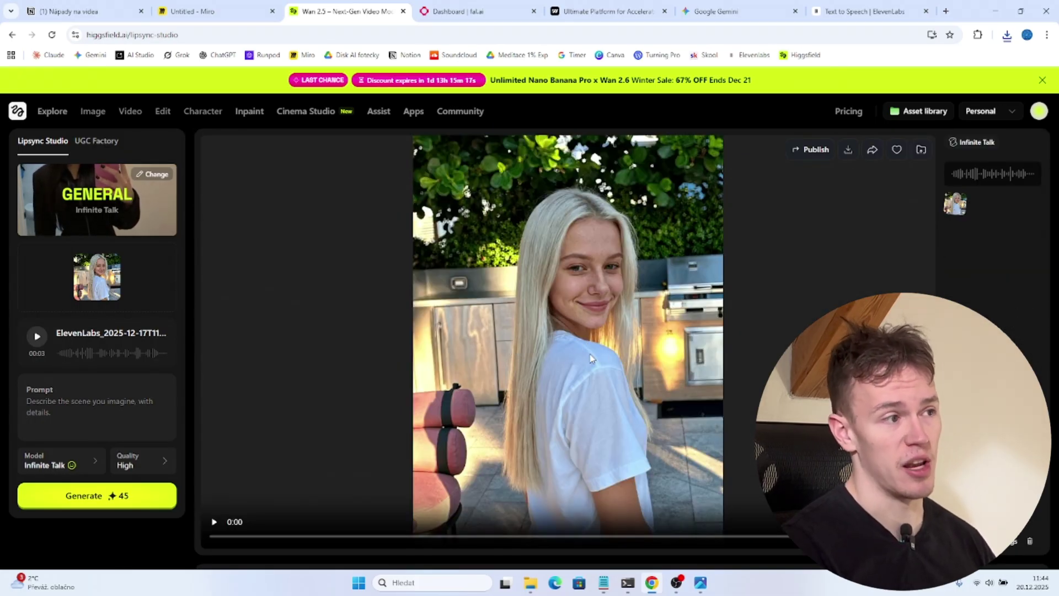
left_click(59, 462)
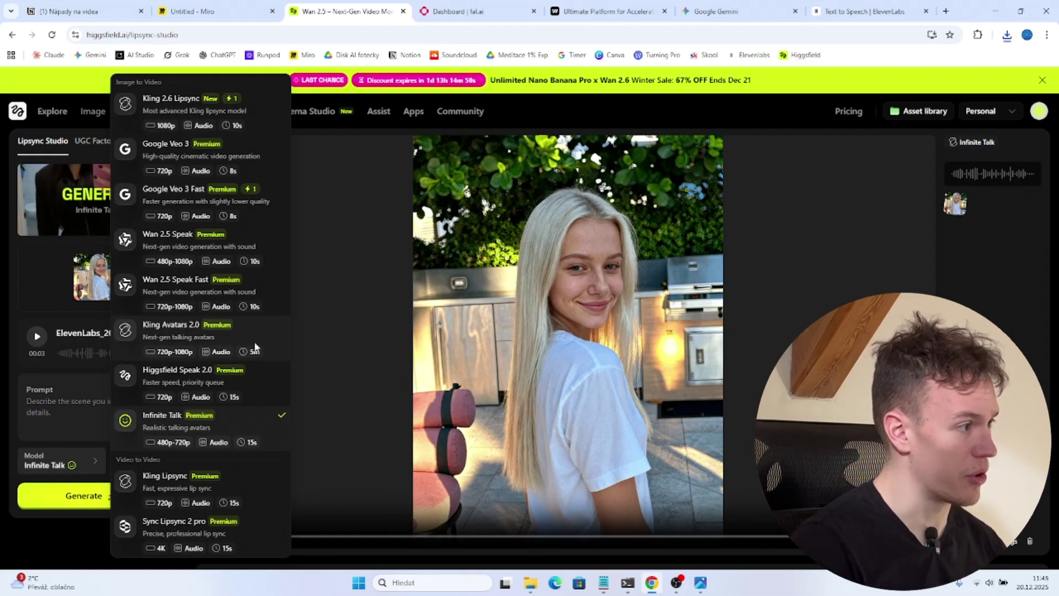
left_click(178, 331)
- Add the red-hoodie image as the character and upload the new ElevenLabs MP3 as audio
key("alt+Tab")
left_click_drag(624, 276, 135, 267)
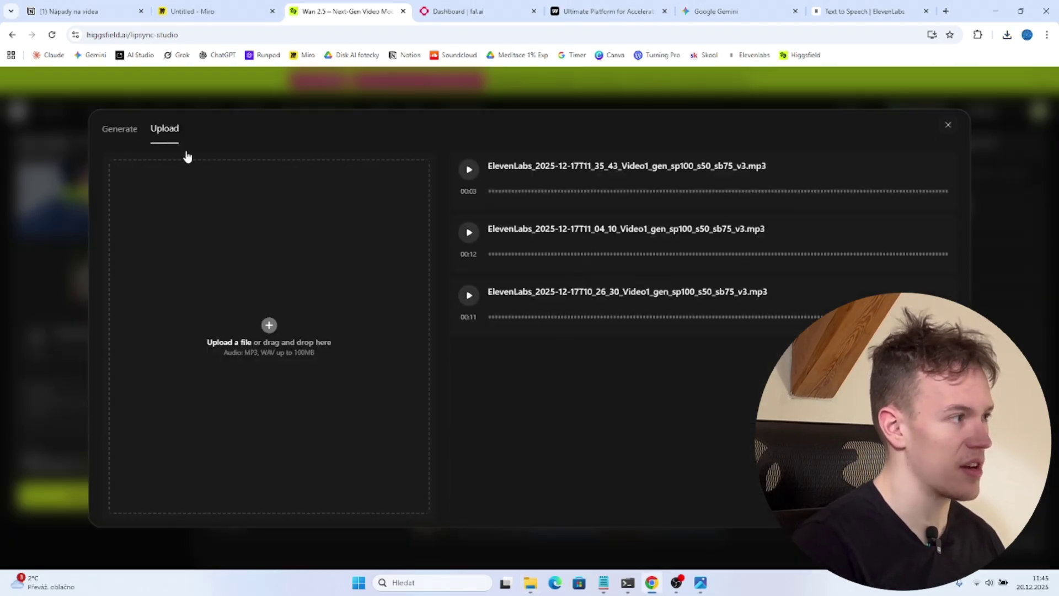
left_click(269, 325)
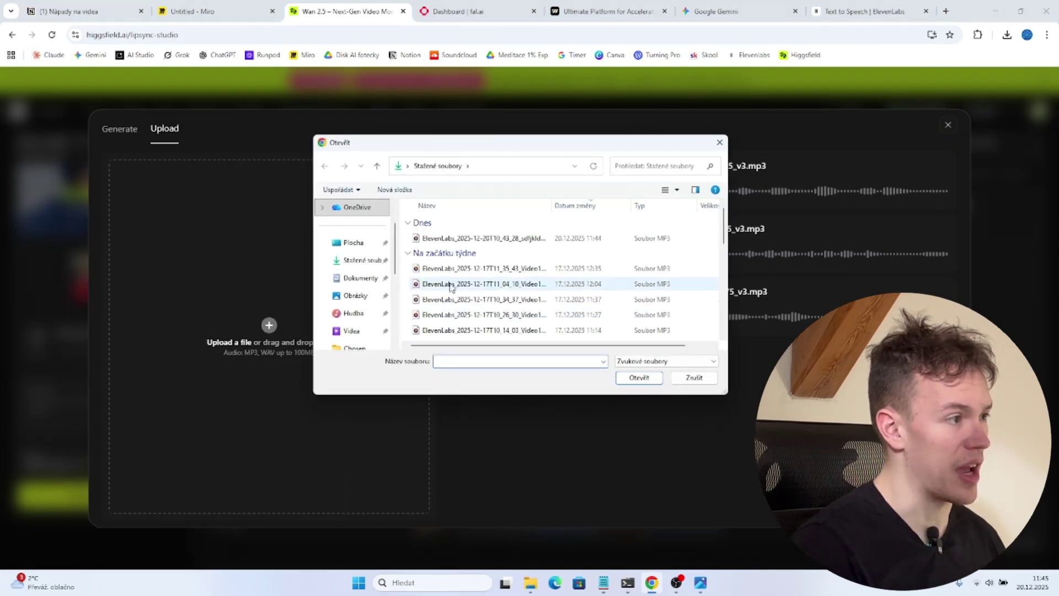
double_click(485, 237)
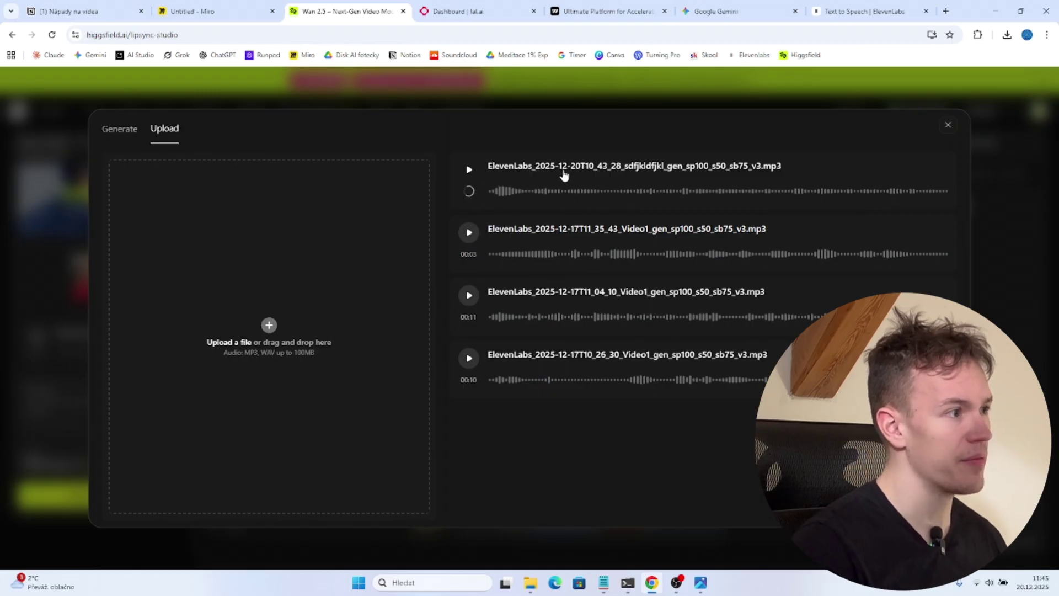
left_click(565, 170)
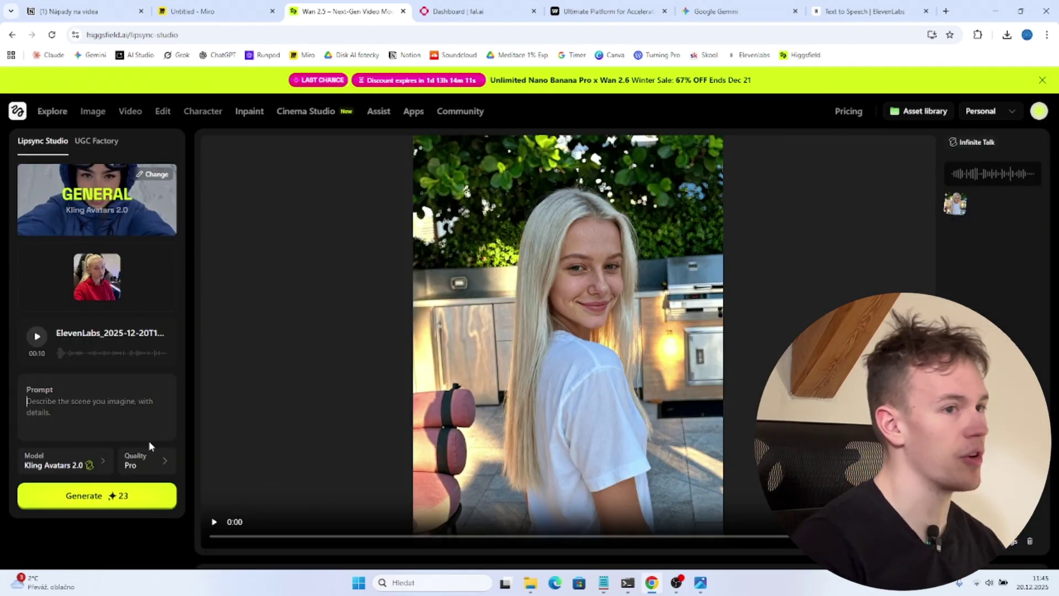
- Generate the red-hoodie talking video with Kling Avatars 2.0, then again with Infinite Talk
left_click(109, 497)
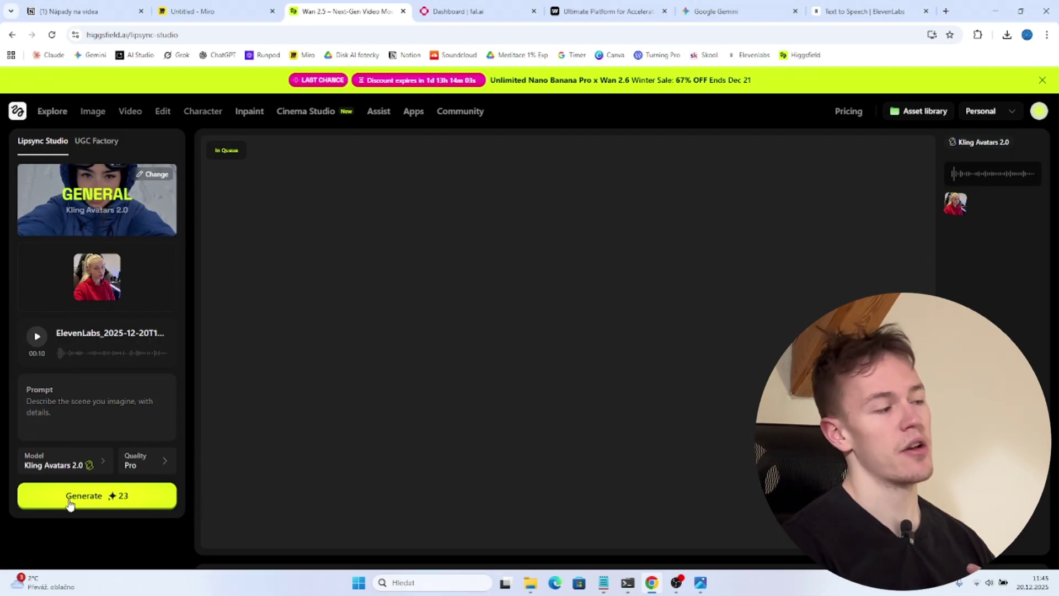
left_click(73, 448)
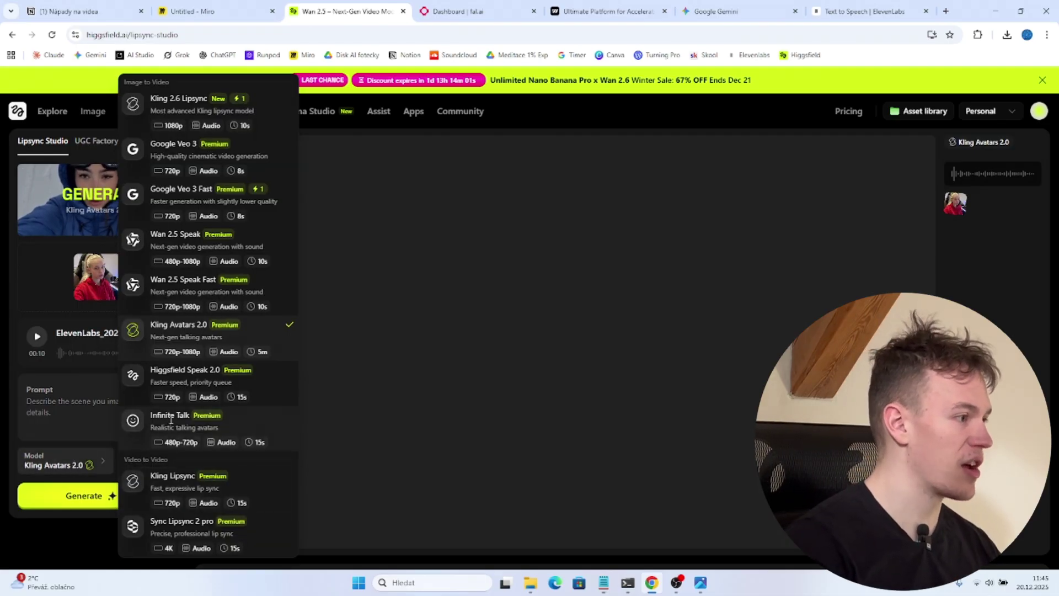
left_click(200, 432)
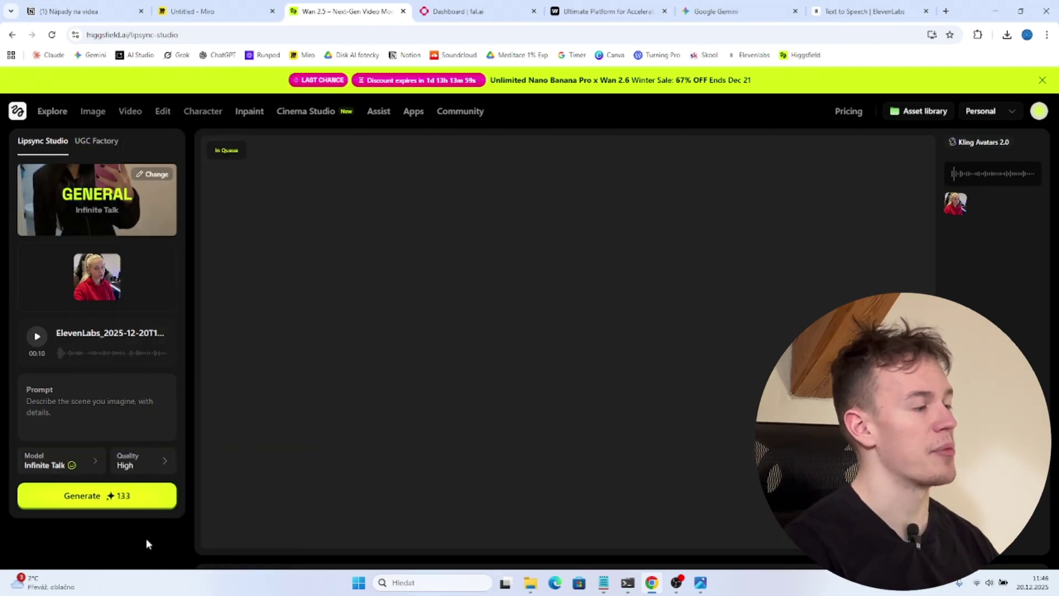
left_click(111, 495)
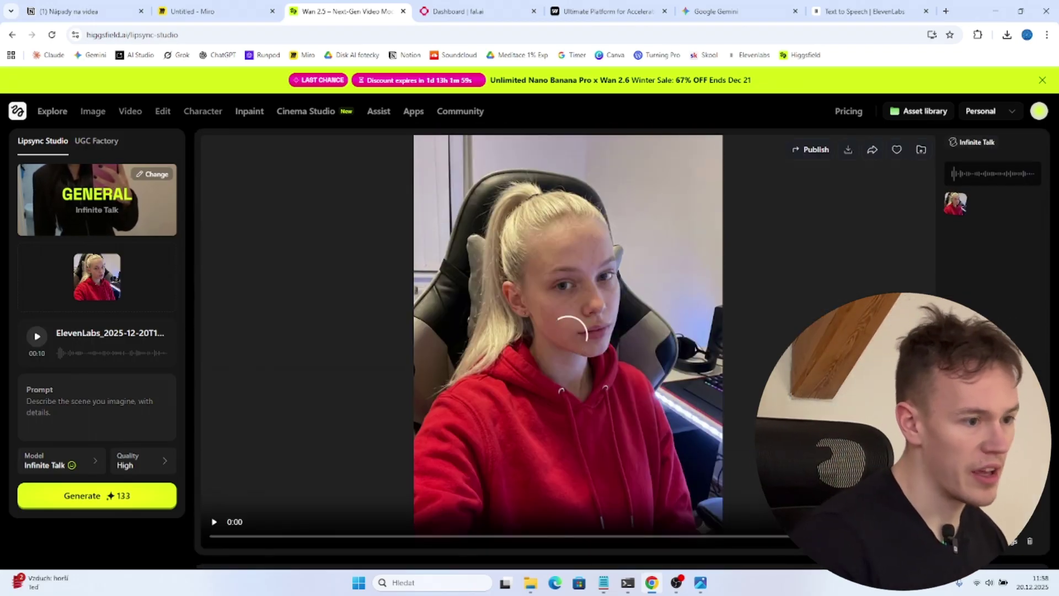
scroll(620, 338, "down", 5)
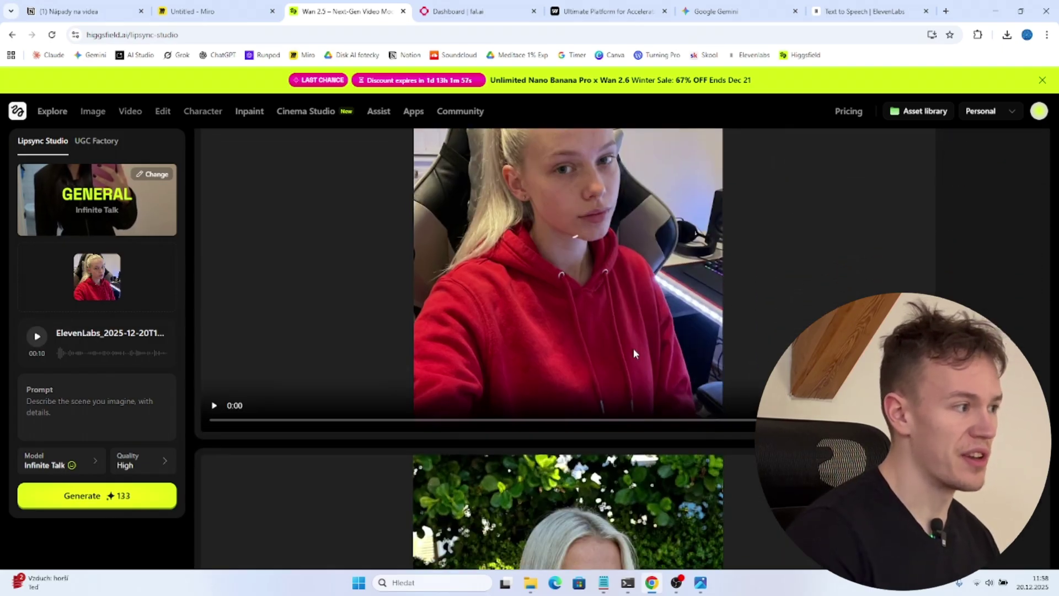
scroll(618, 333, "up", 1)
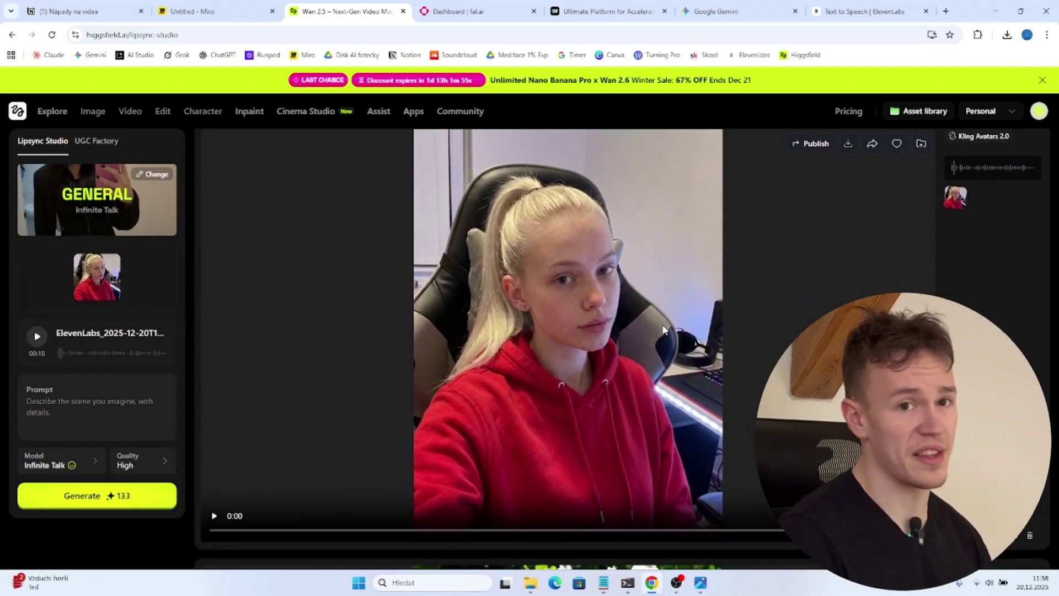
left_click(214, 516)
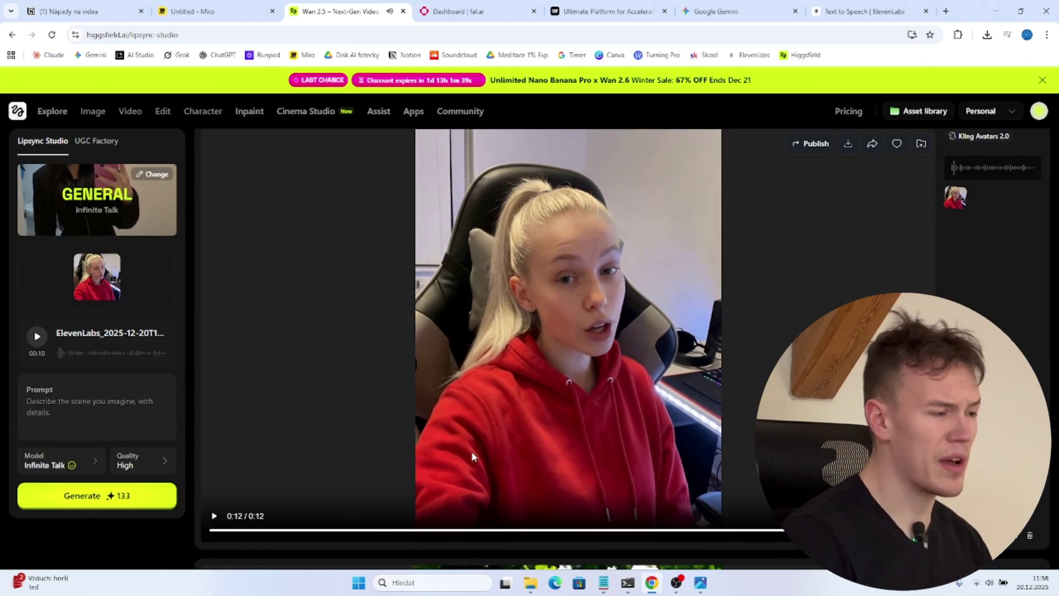
scroll(472, 457, "up", 1)
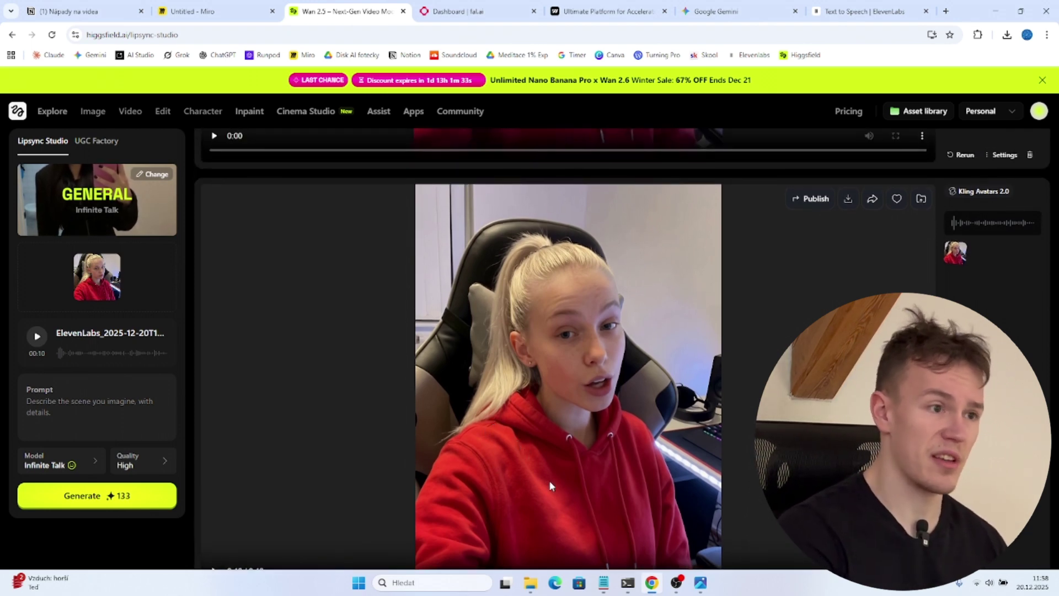
scroll(549, 477, "up", 4)
scroll(551, 480, "down", 5)
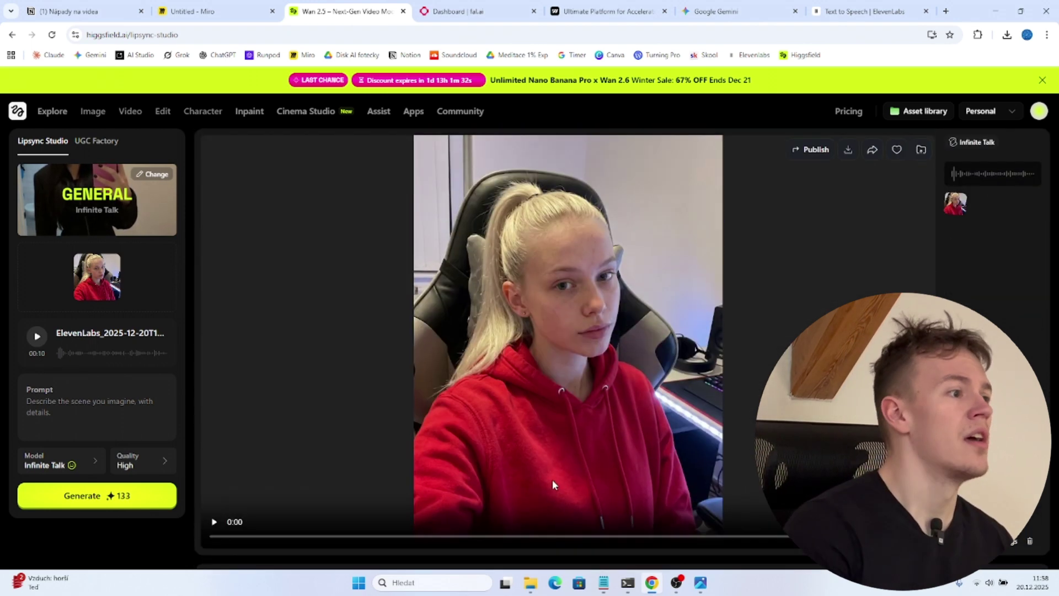
left_click(214, 522)
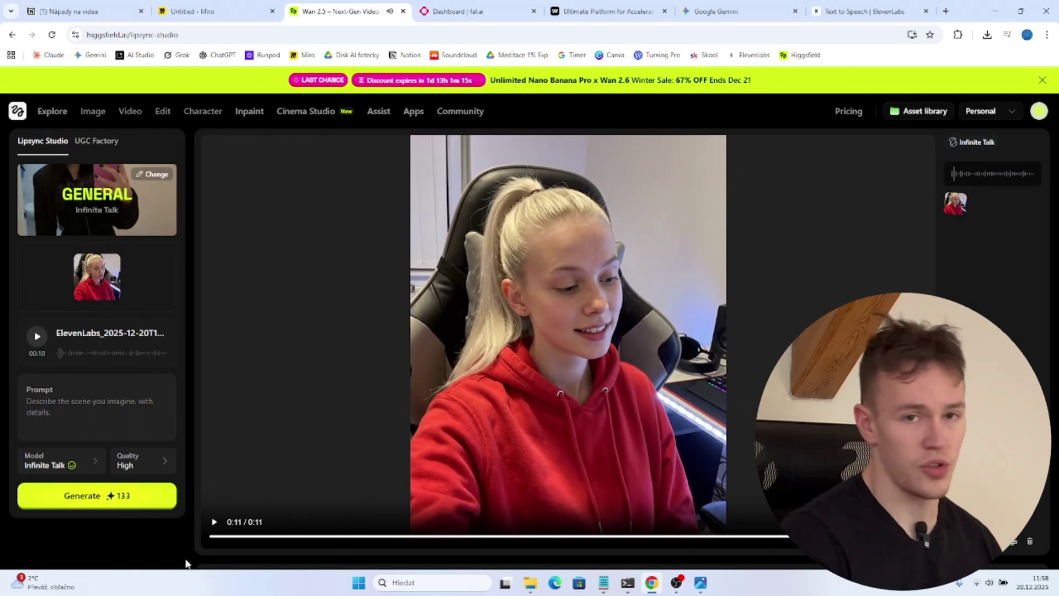
scroll(302, 462, "down", 1)
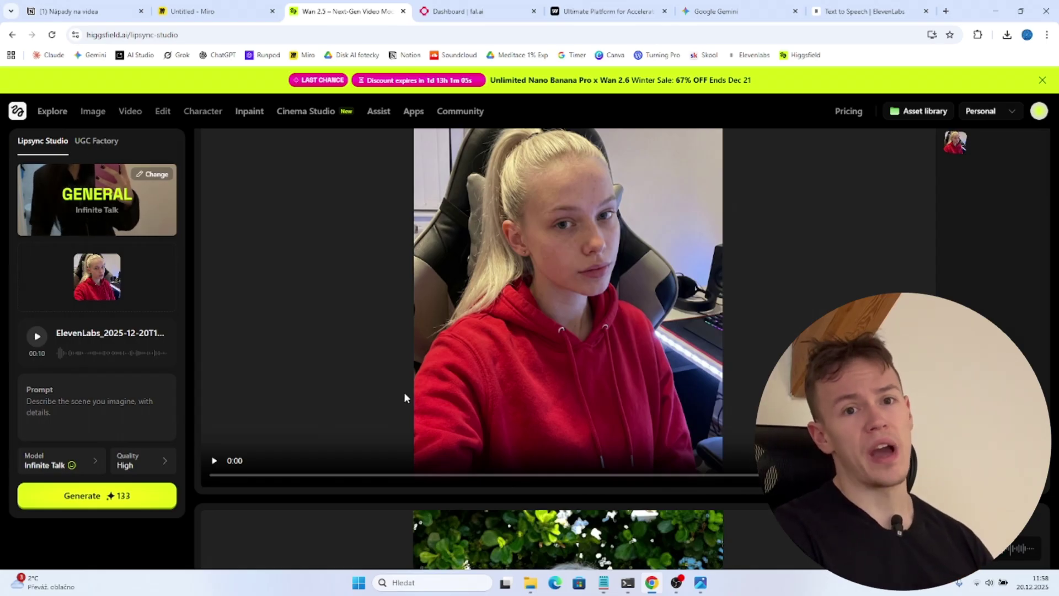
scroll(549, 309, "down", 5)
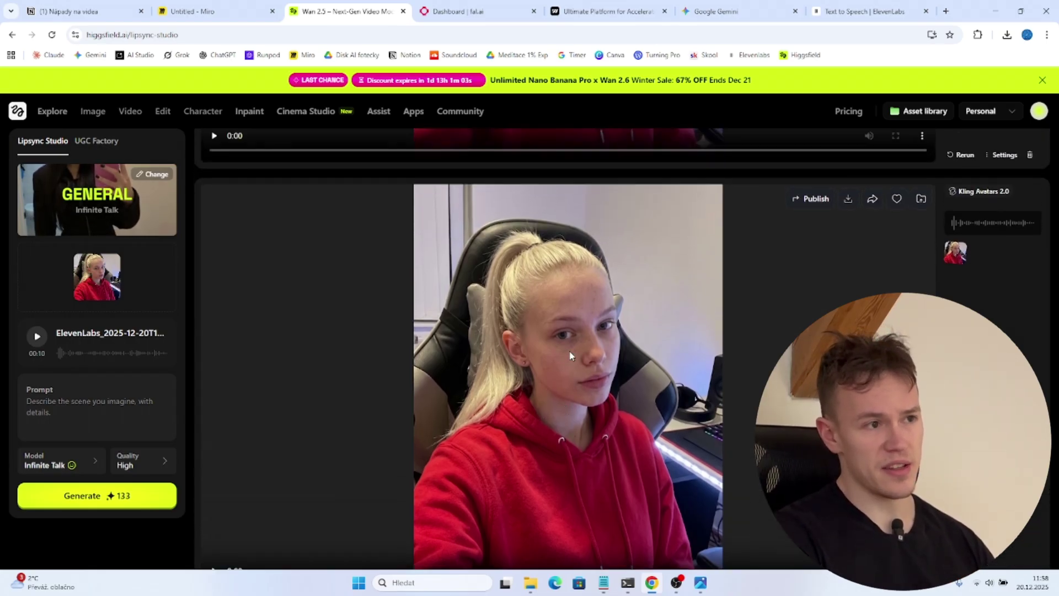
scroll(568, 370, "down", 1)
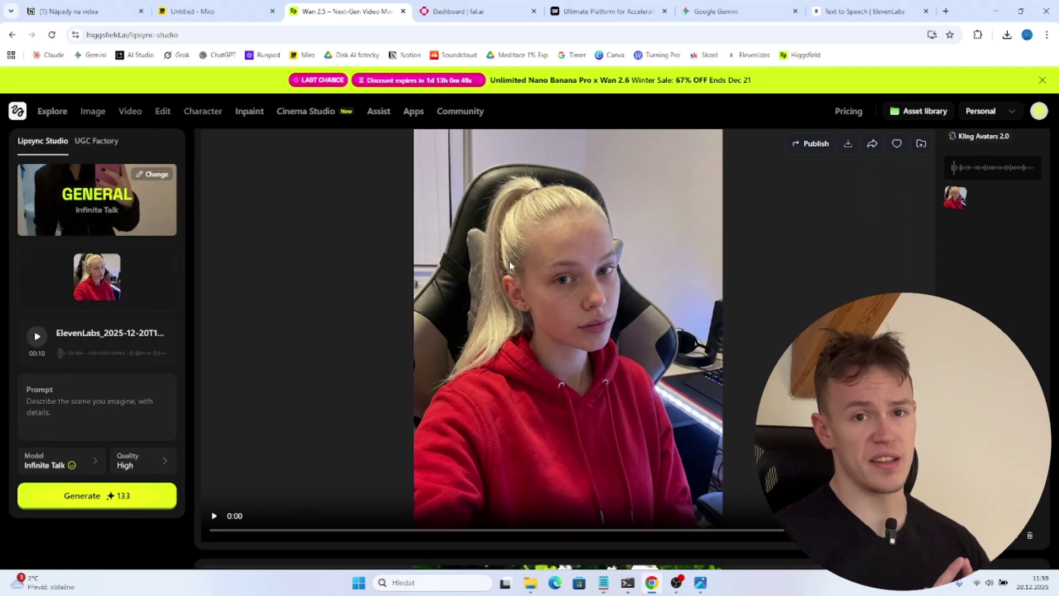
- Choose Kling Lipsync from the Video to Video group in the lip-sync Model list
scroll(510, 266, "down", 1)
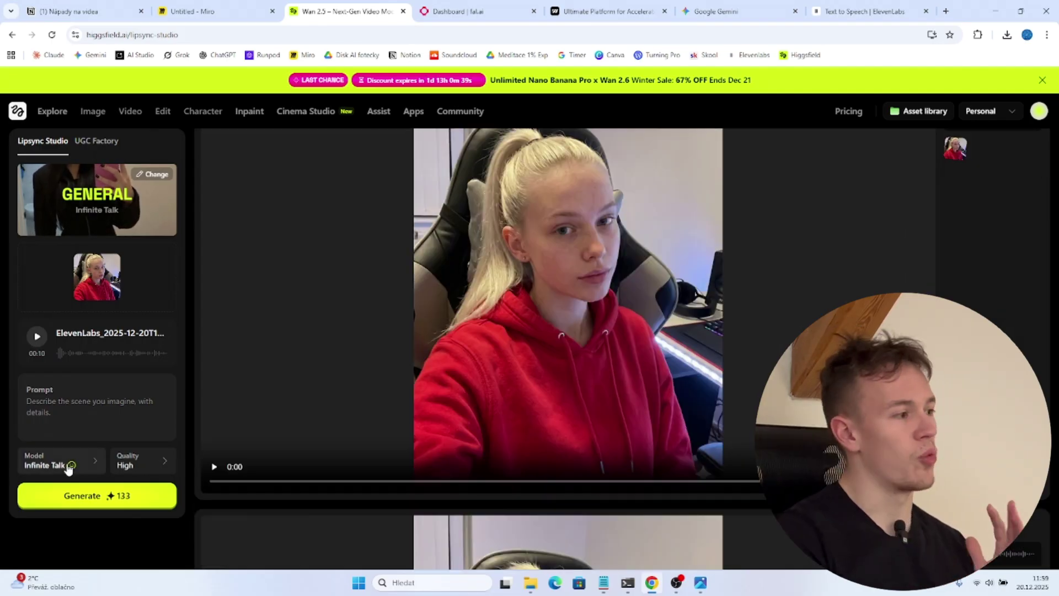
left_click(71, 465)
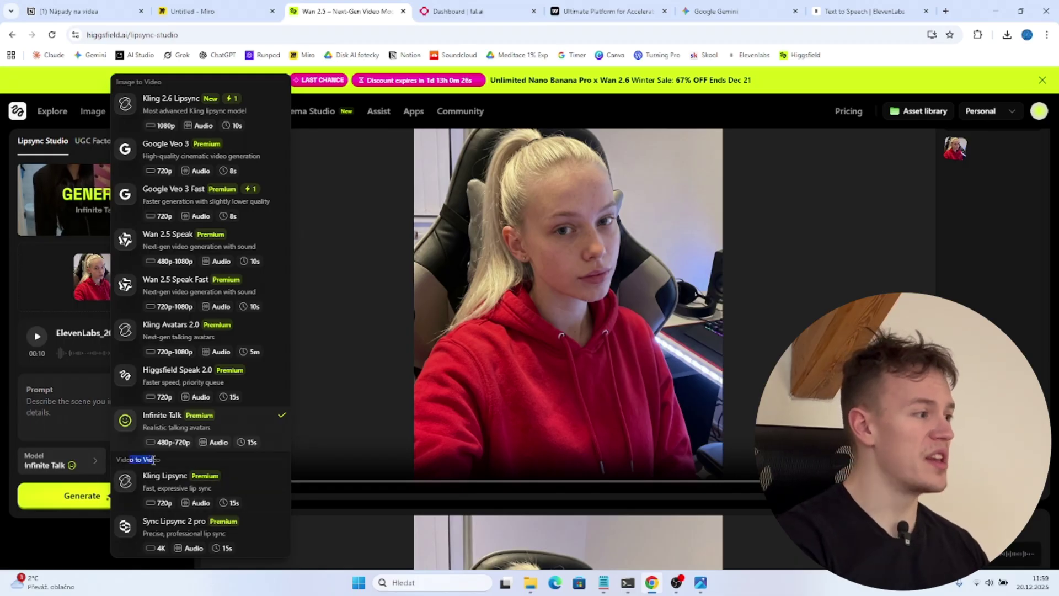
left_click_drag(153, 460, 162, 461)
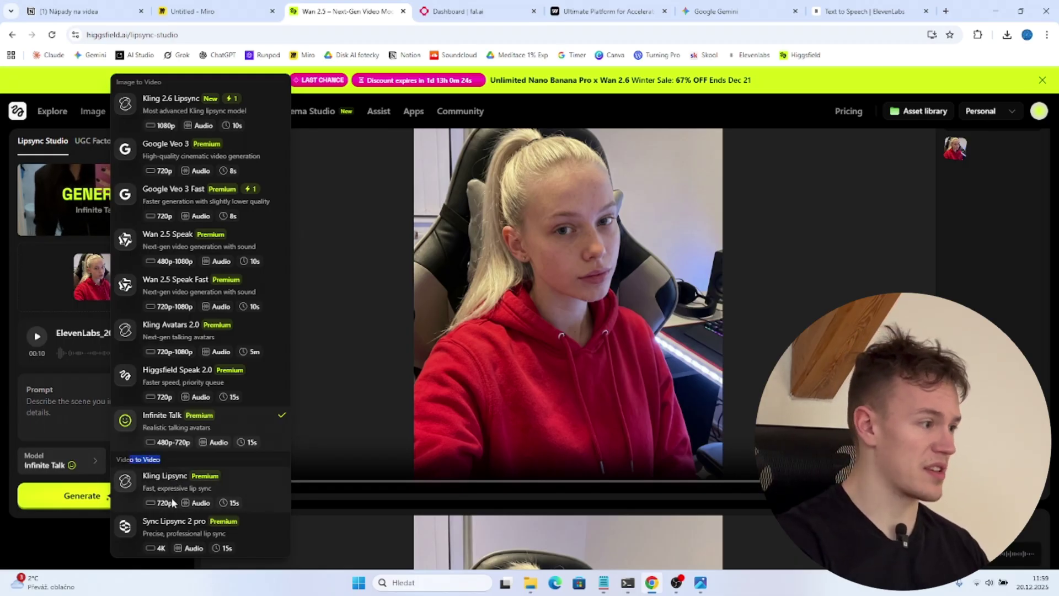
left_click(169, 481)
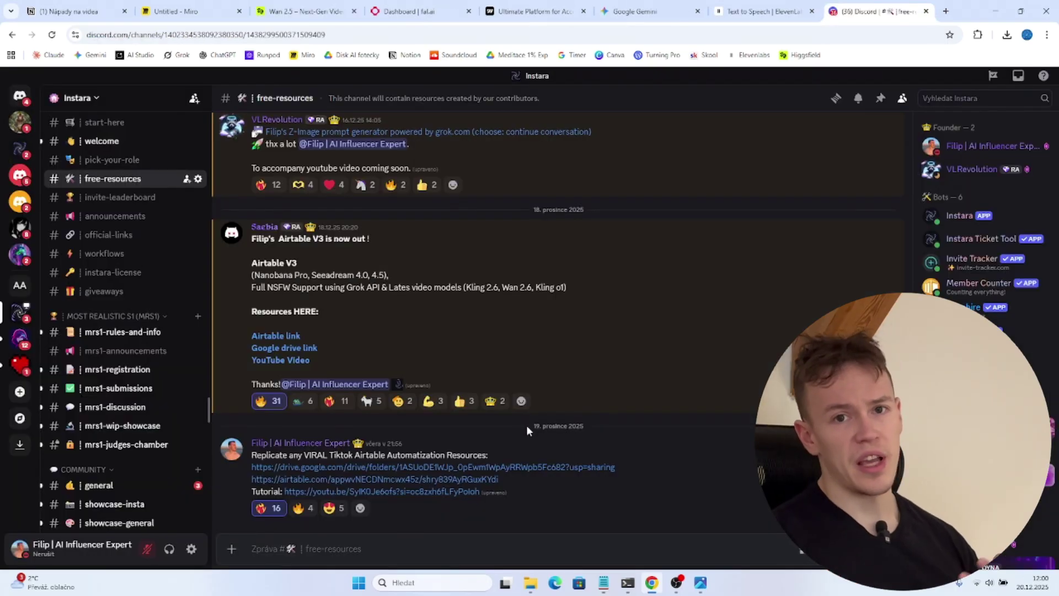
- Browse the Instara server's workflows, training and marketing channels, ending in the general chat
scroll(555, 447, "up", 12)
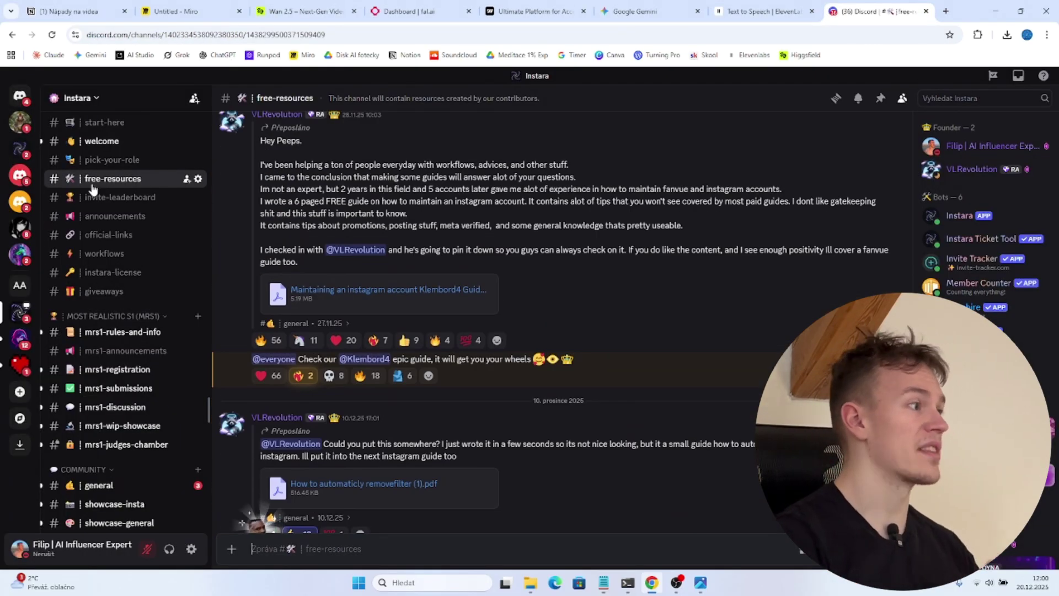
left_click(107, 253)
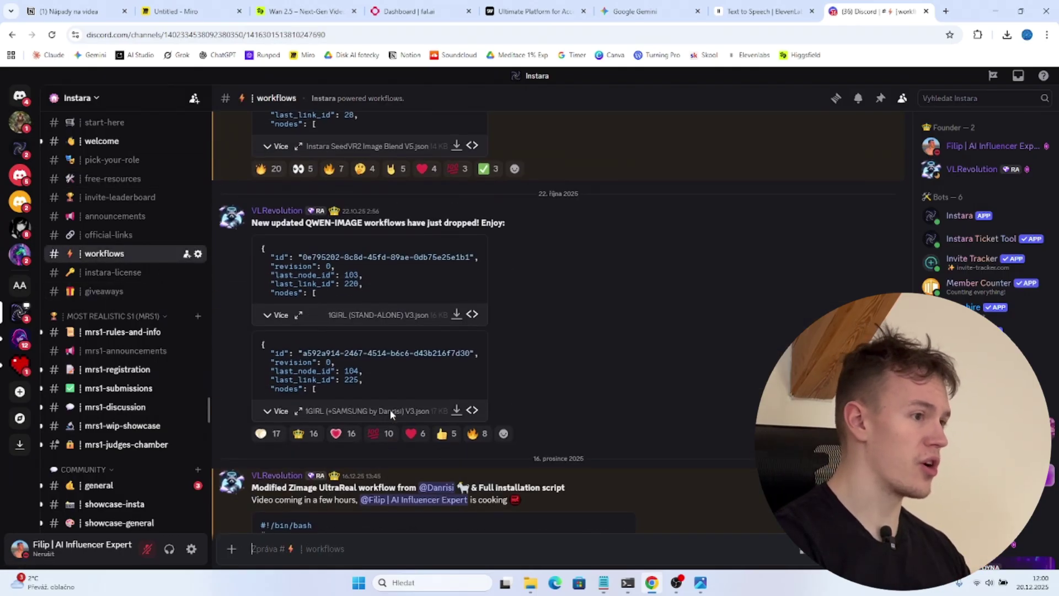
scroll(389, 410, "up", 10)
scroll(121, 374, "down", 5)
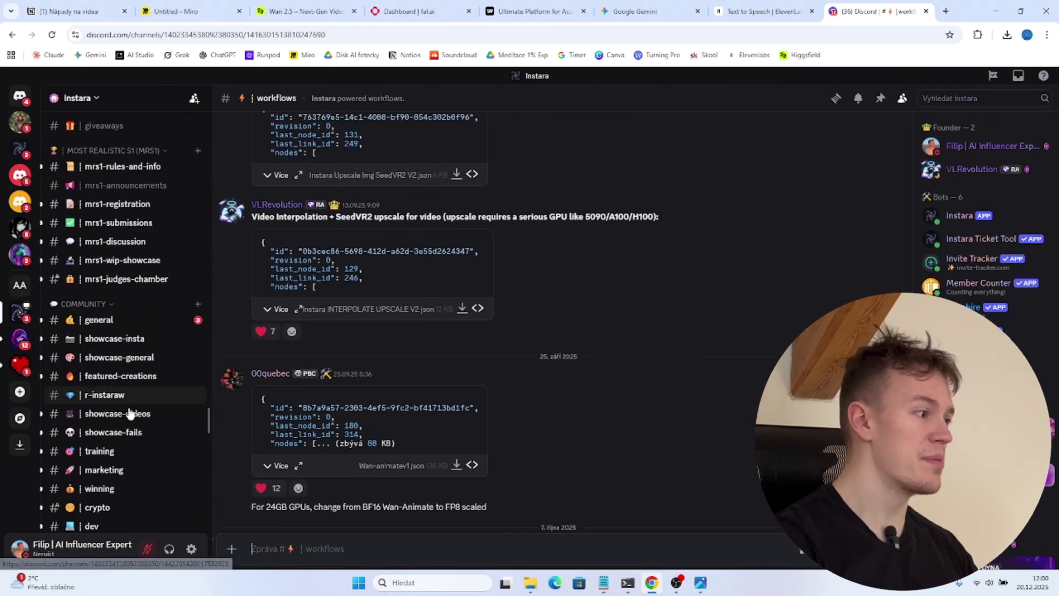
left_click(105, 395)
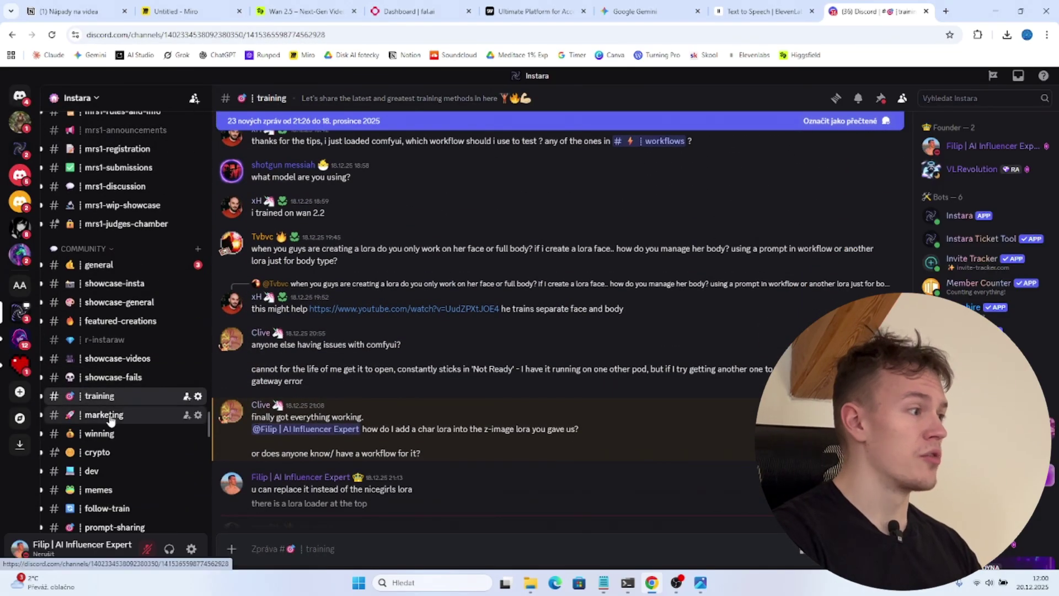
left_click(108, 414)
left_click(105, 266)
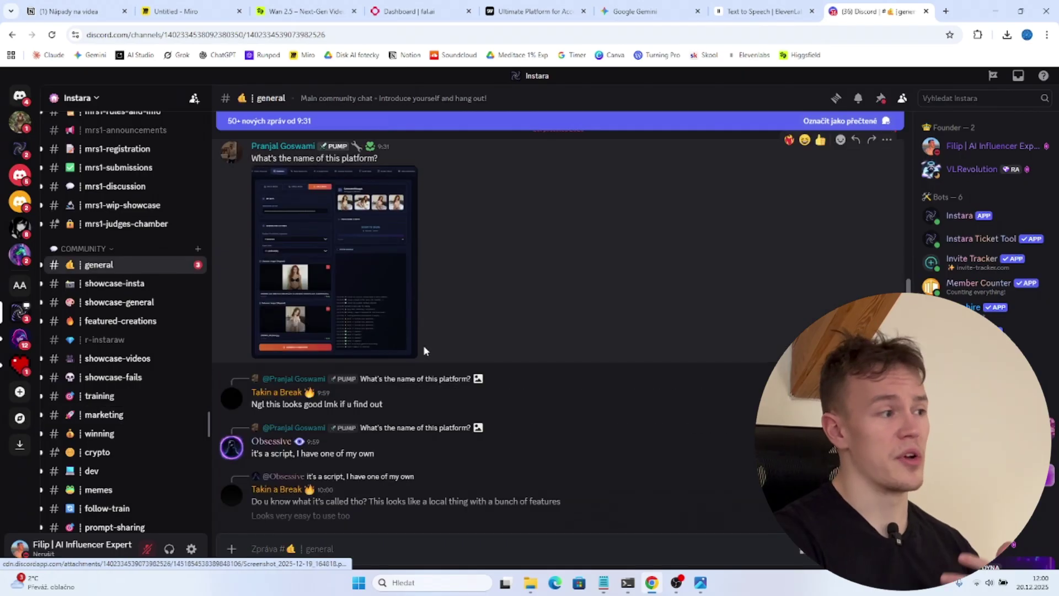